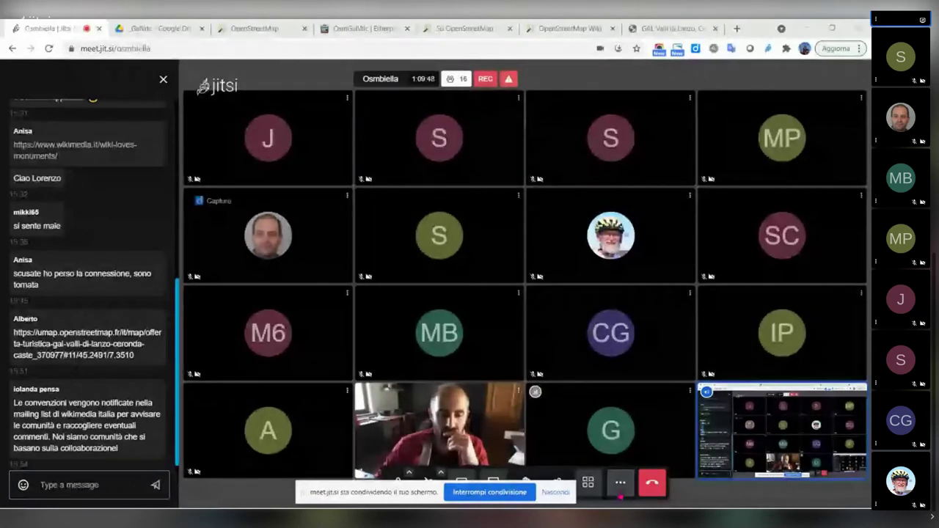
Switch to Excel and bring up the workbook Copia di 03_Ricettività e somministrazione (Risposte)
click(556, 492)
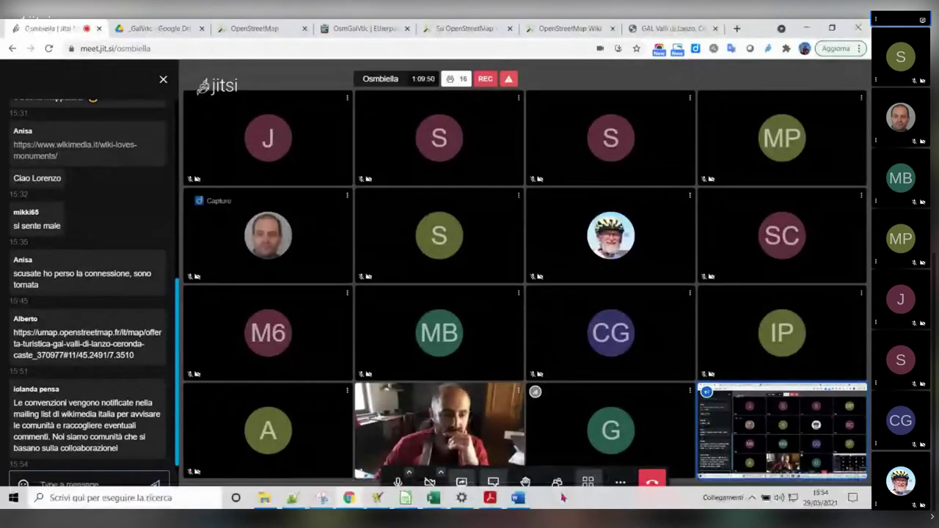
mouse_move(431, 503)
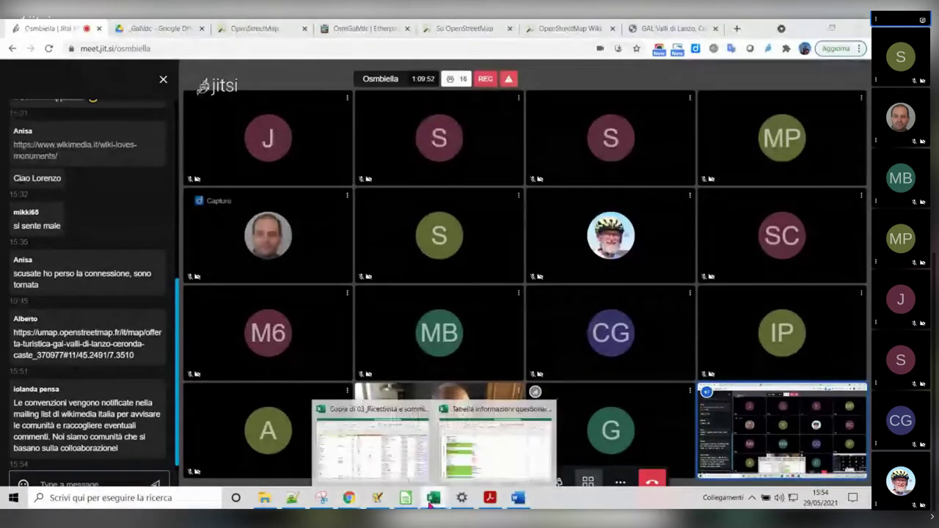
click(399, 463)
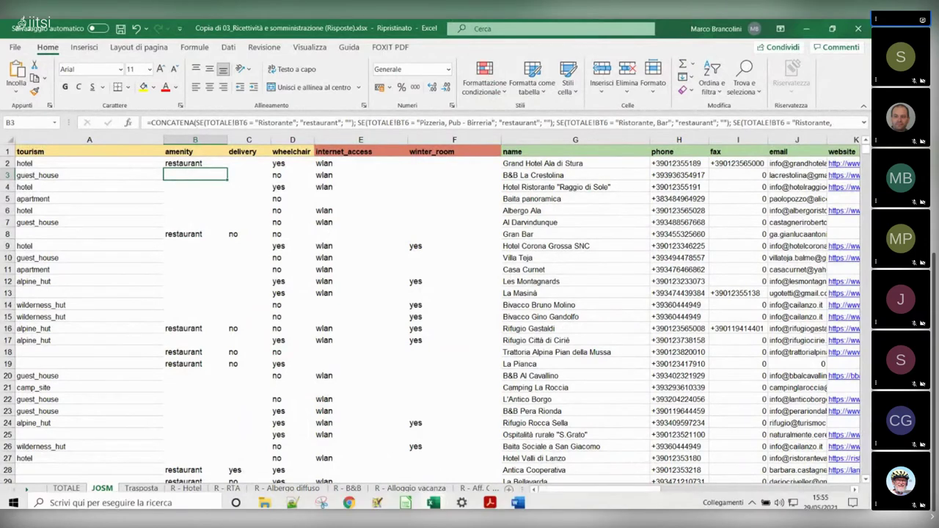
Bring up the workbook Tabella informazioni questionari - 2 and look over the questionnaire fields and their OSM tags
mouse_move(445, 490)
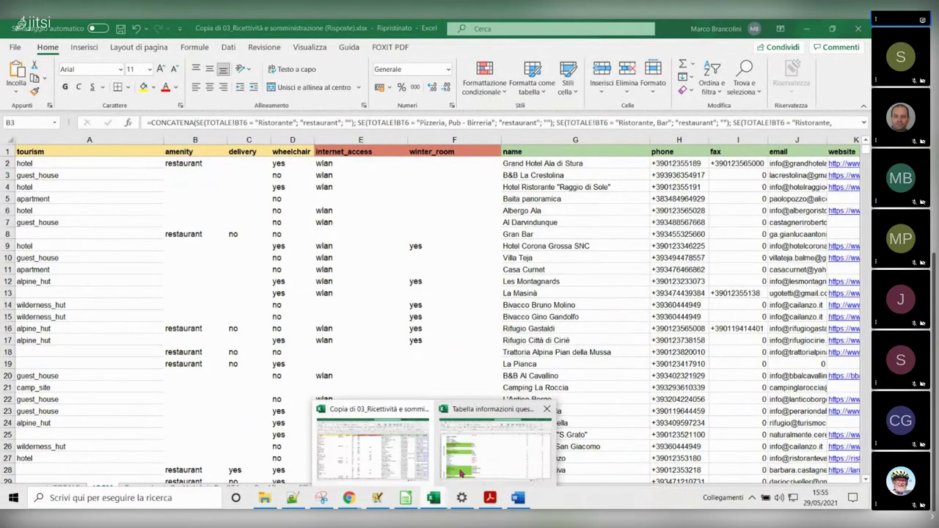
click(483, 460)
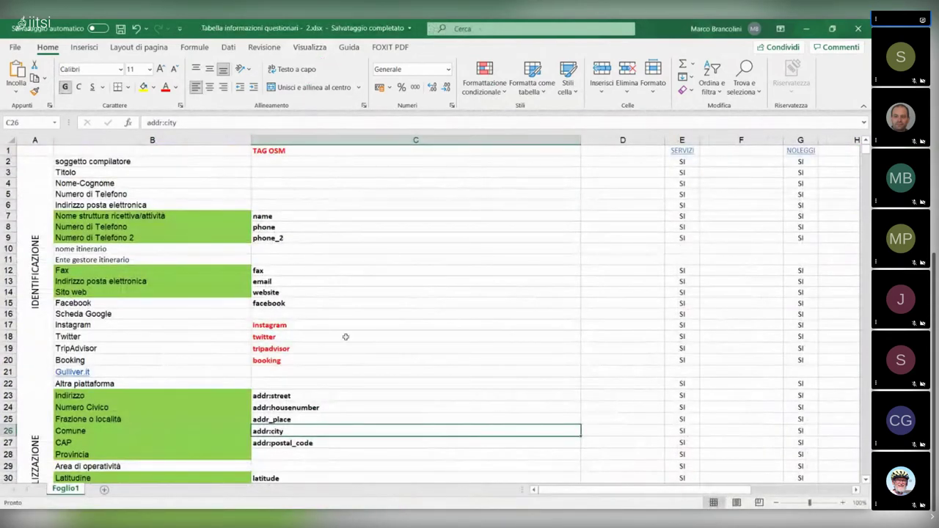
scroll(363, 360, down, 2)
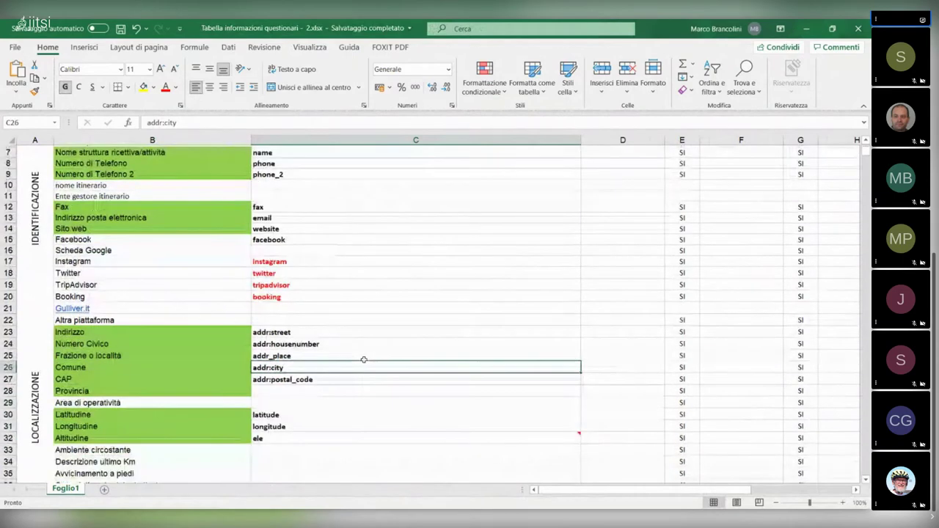
scroll(363, 359, up, 1)
scroll(363, 360, up, 1)
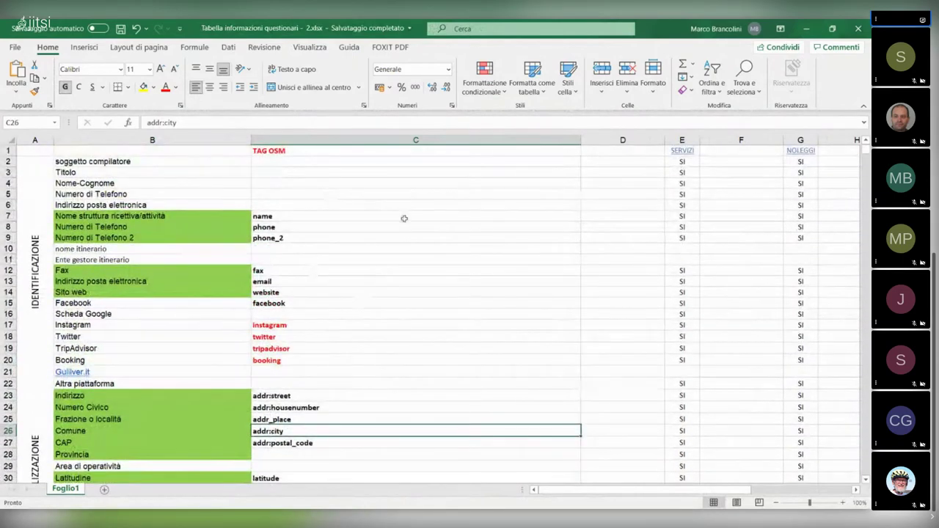
Examine the tag assignments for the structure name, phone number and second phone number rows
click(286, 260)
click(284, 221)
click(304, 239)
click(314, 229)
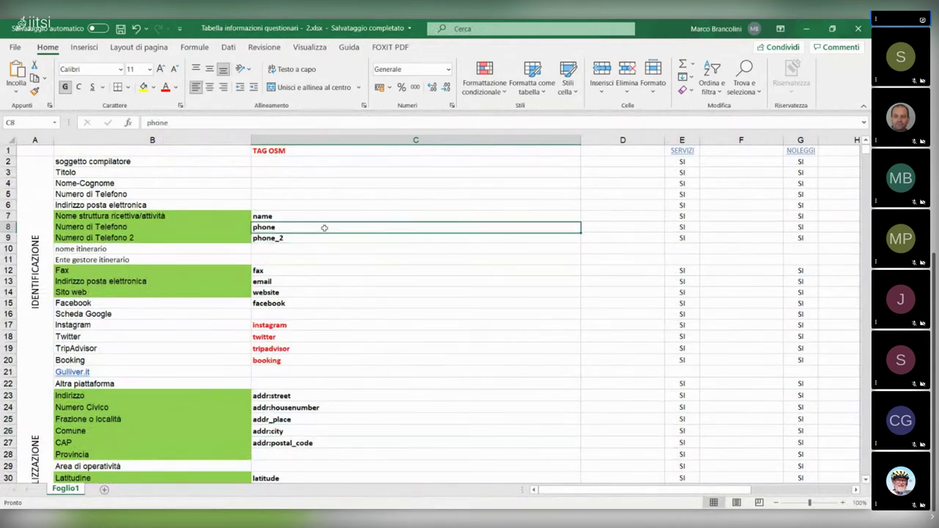
click(188, 238)
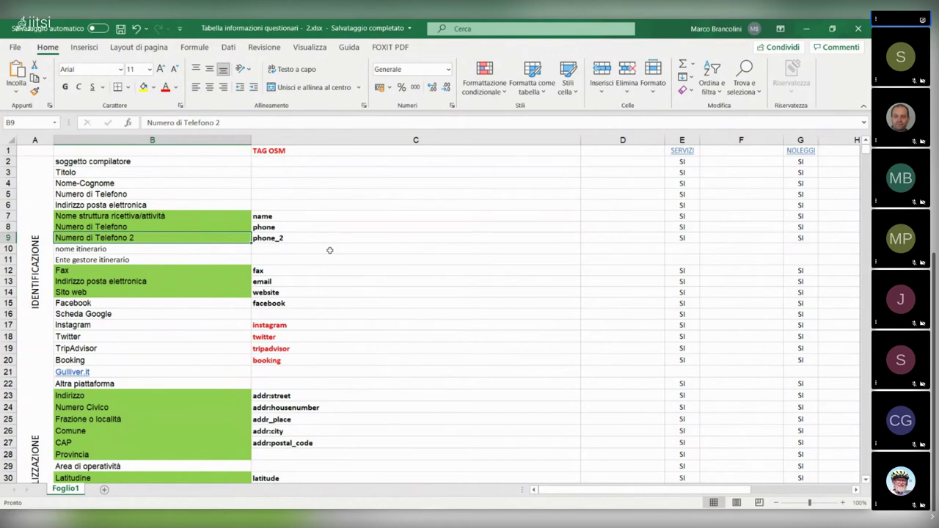
Switch to the OsmGalVdc Etherpad in Chrome and review its shared .osm link, 4 June meeting and MappaTori Telegram group notes
key(alt+Tab)
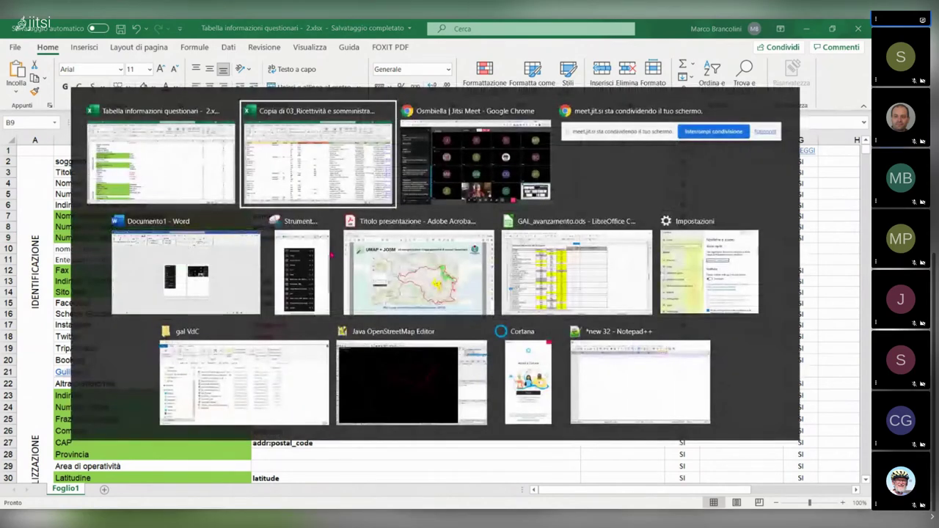
key(alt+Tab)
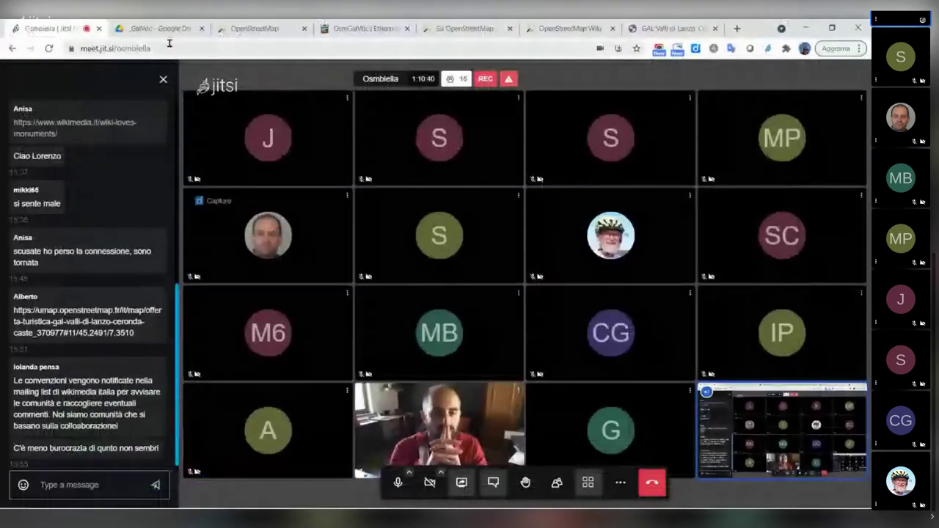
click(355, 28)
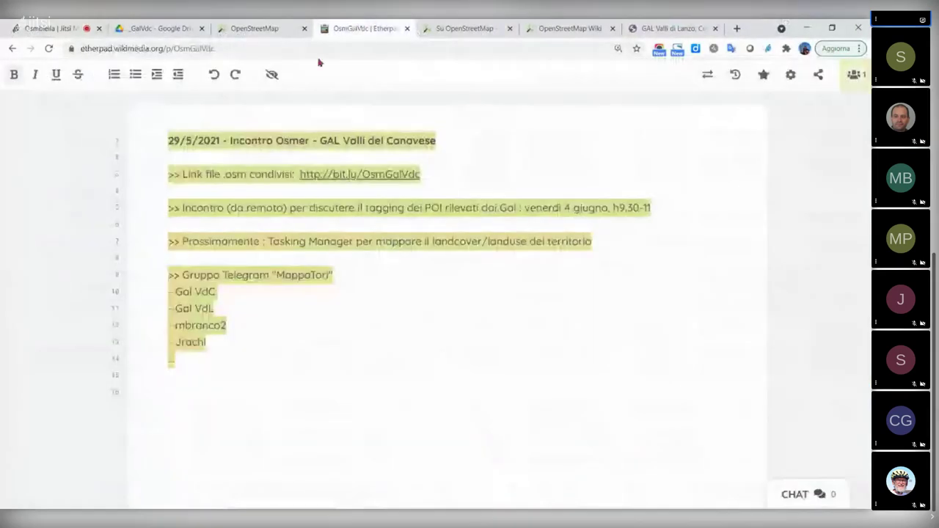
triple_click(446, 166)
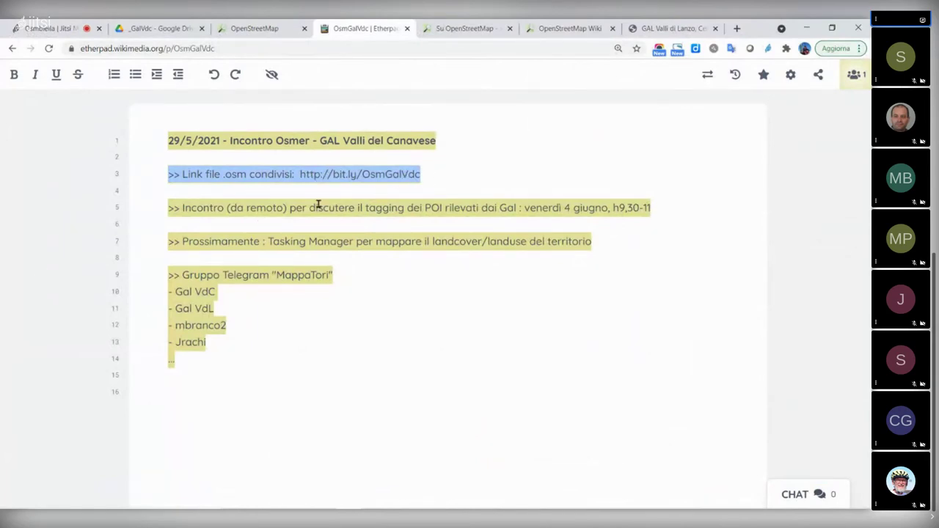
drag(271, 207, 657, 217)
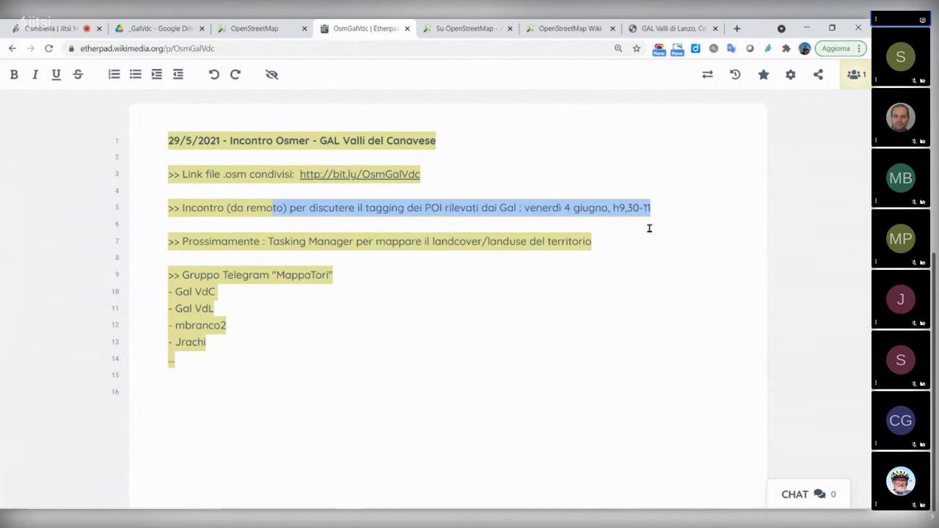
click(239, 326)
click(226, 341)
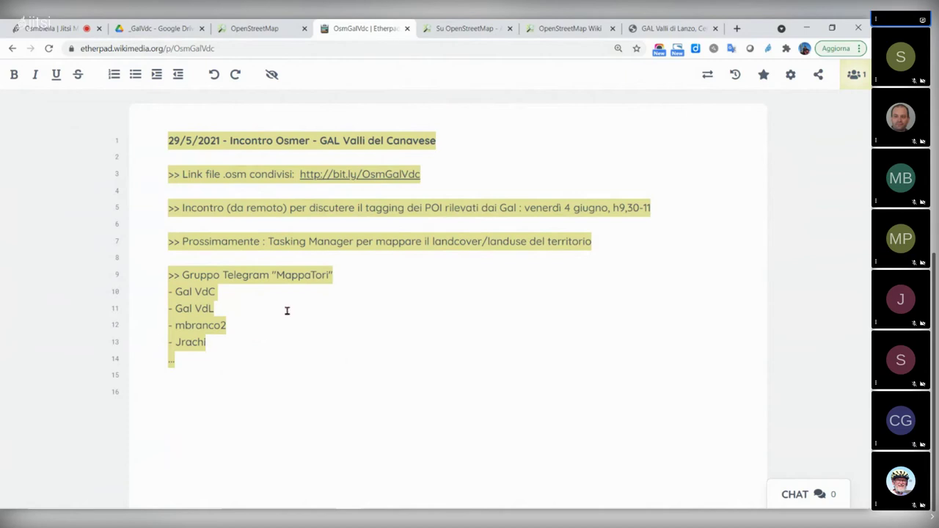
Copy the OsmGalVdc Etherpad page address and send it in the Osmbiella Jitsi meeting chat
drag(220, 48, 71, 50)
key(ctrl+c)
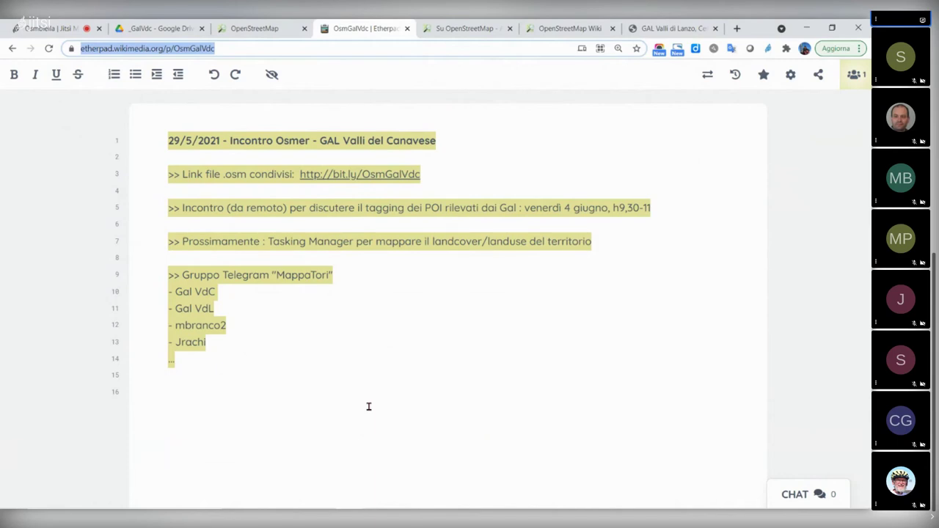
click(59, 29)
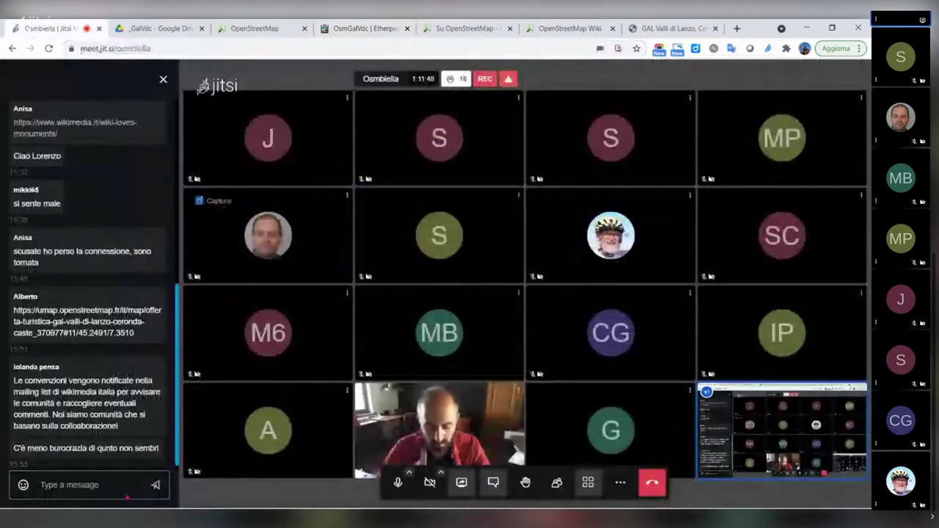
click(110, 486)
key(ctrl+v)
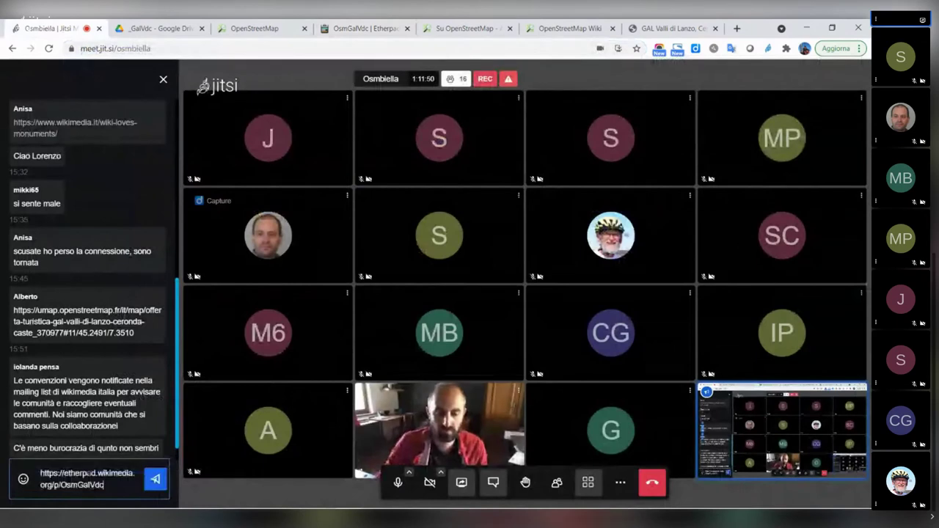
key(Return)
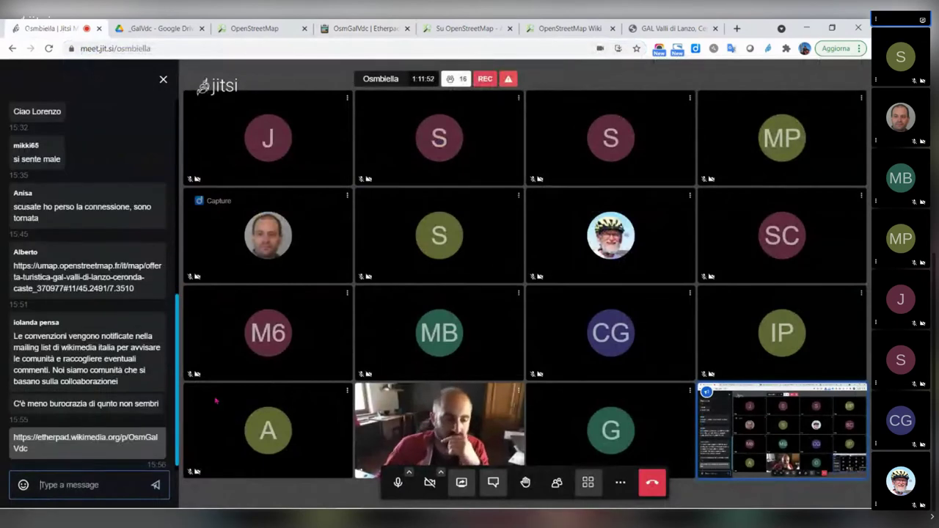
Switch to Java OpenStreetMap Editor and view the ComuniGAL_perimetro.osm boundary on the map
click(368, 31)
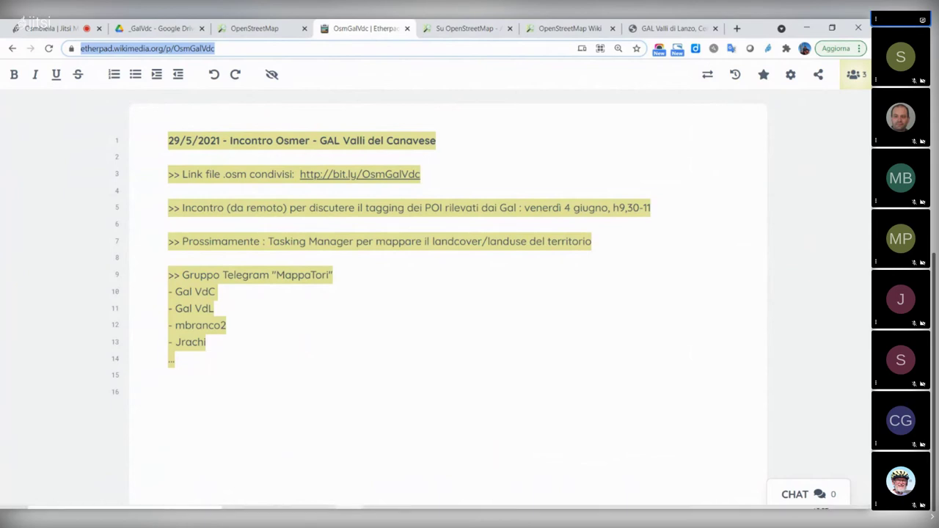
mouse_move(320, 497)
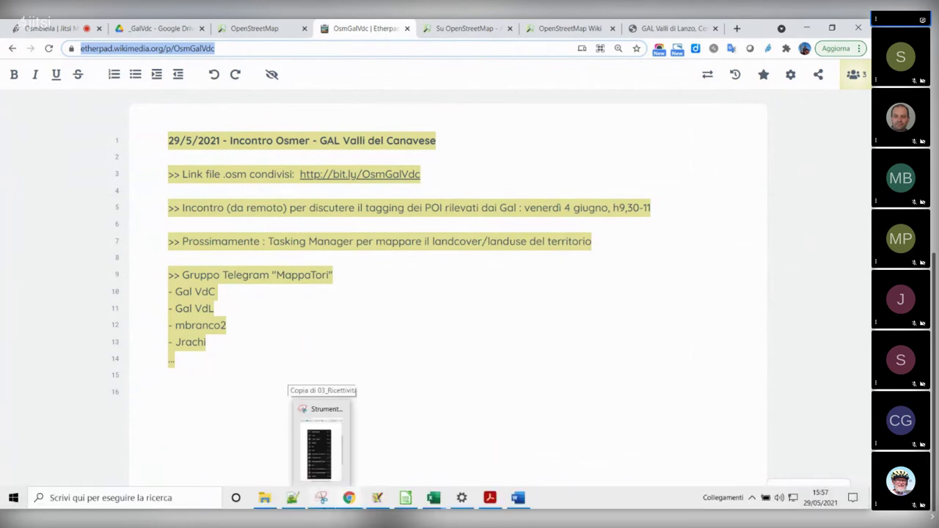
mouse_move(377, 499)
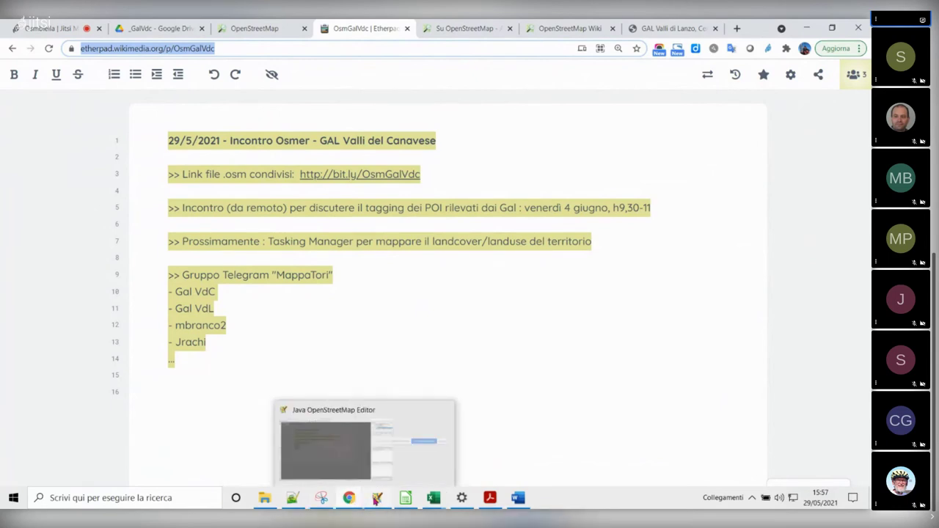
click(375, 498)
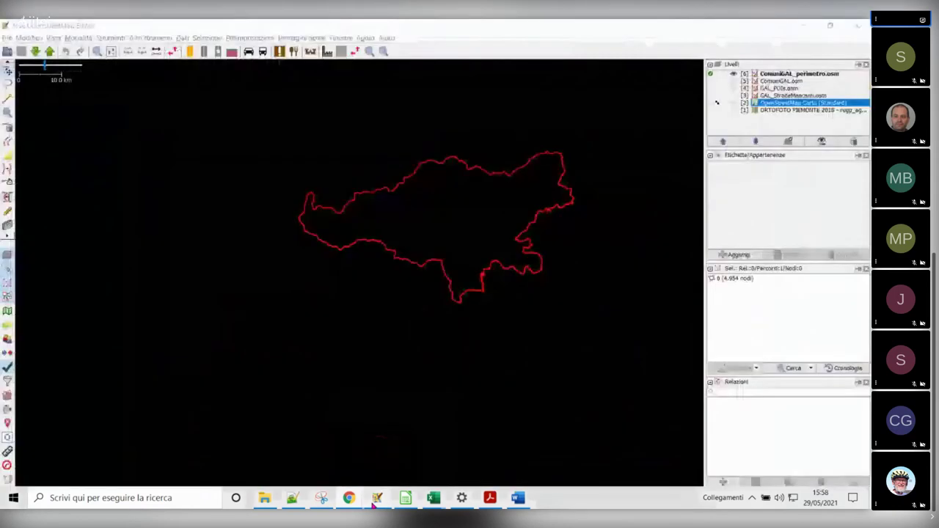
drag(474, 338, 429, 402)
scroll(445, 388, up, 2)
scroll(453, 390, down, 2)
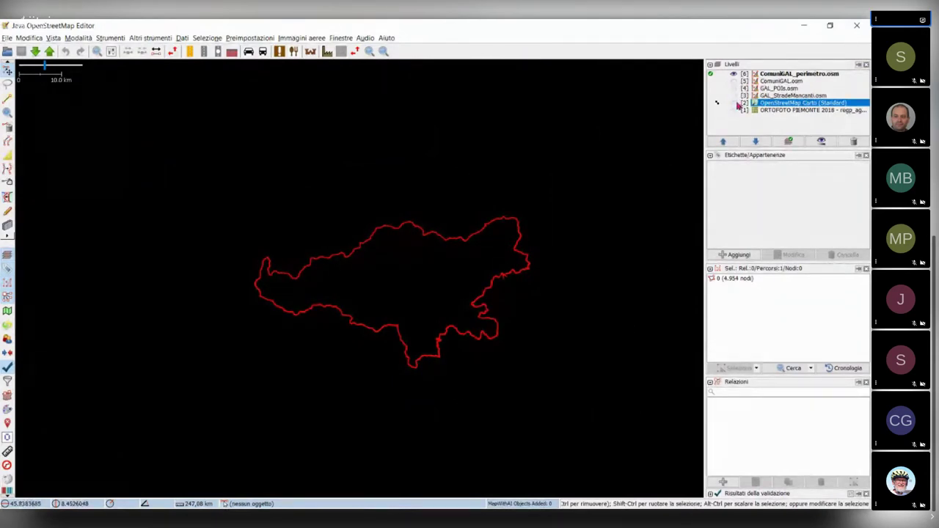
Make the ORTOFOTO PIEMONTE 2018 imagery layer visible beneath the GAL perimeter
click(734, 112)
click(733, 110)
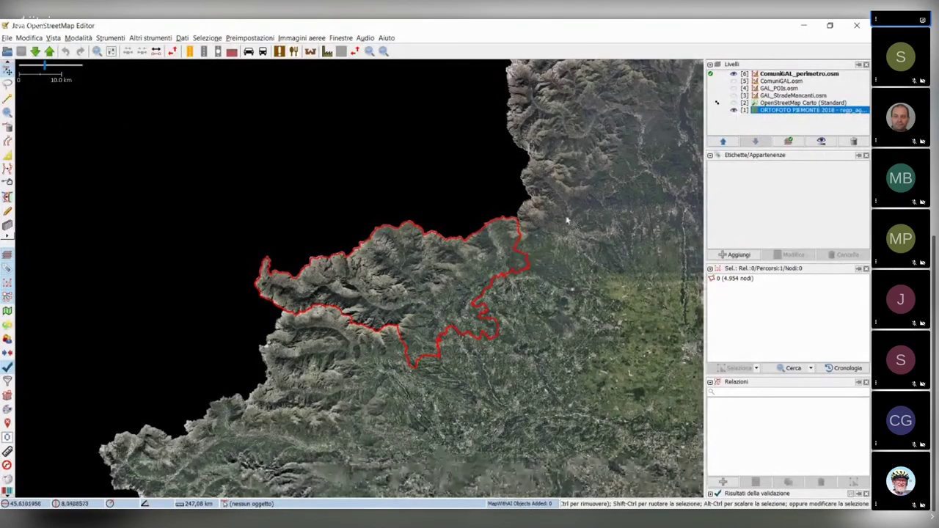
scroll(572, 220, down, 3)
drag(565, 222, 493, 260)
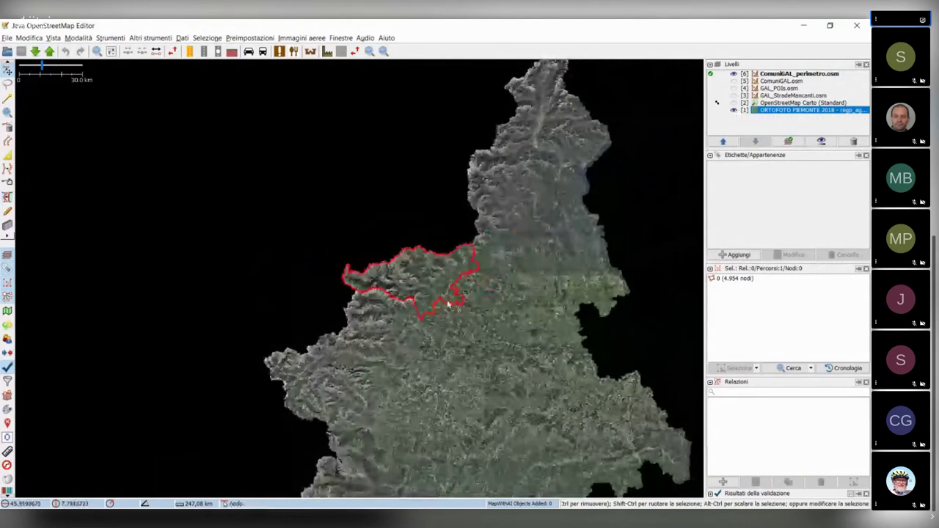
scroll(449, 314, up, 3)
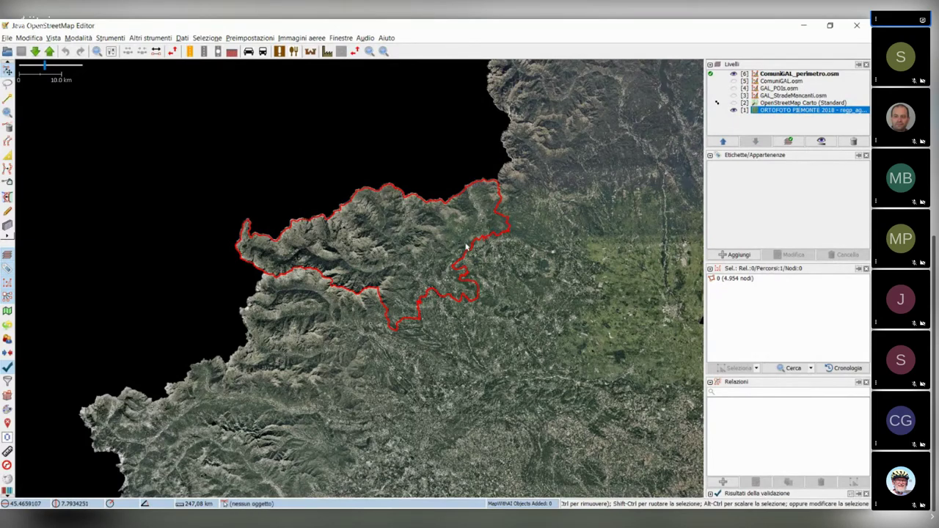
Show the ComuniGAL.osm municipalities layer and make it the active layer
click(732, 82)
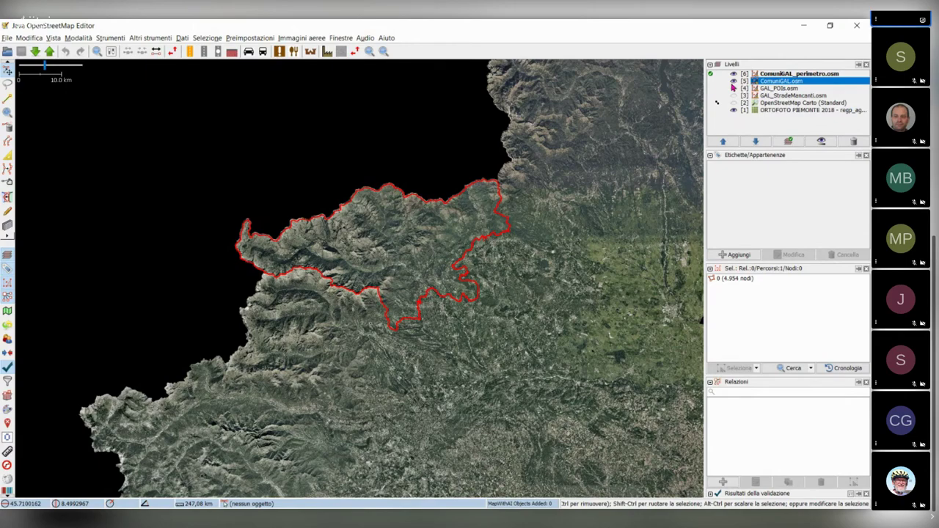
click(712, 81)
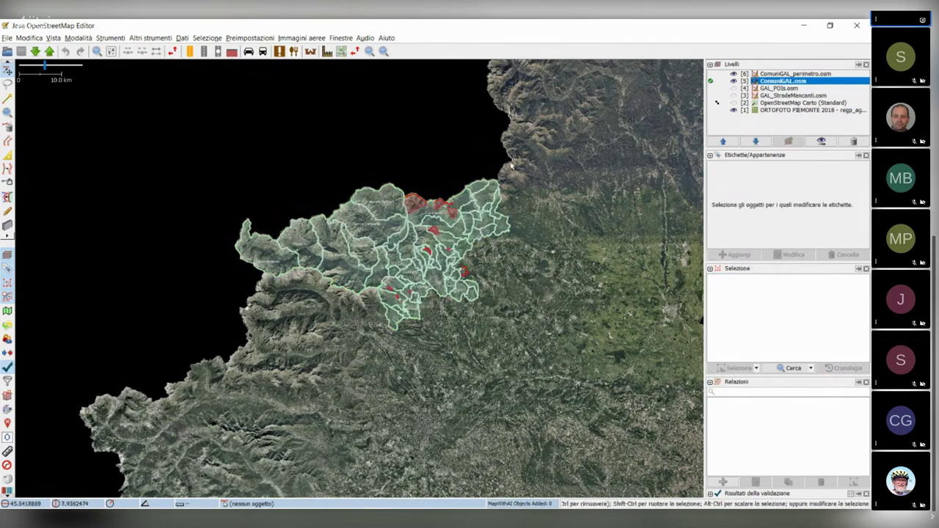
scroll(414, 192, up, 2)
scroll(415, 192, up, 1)
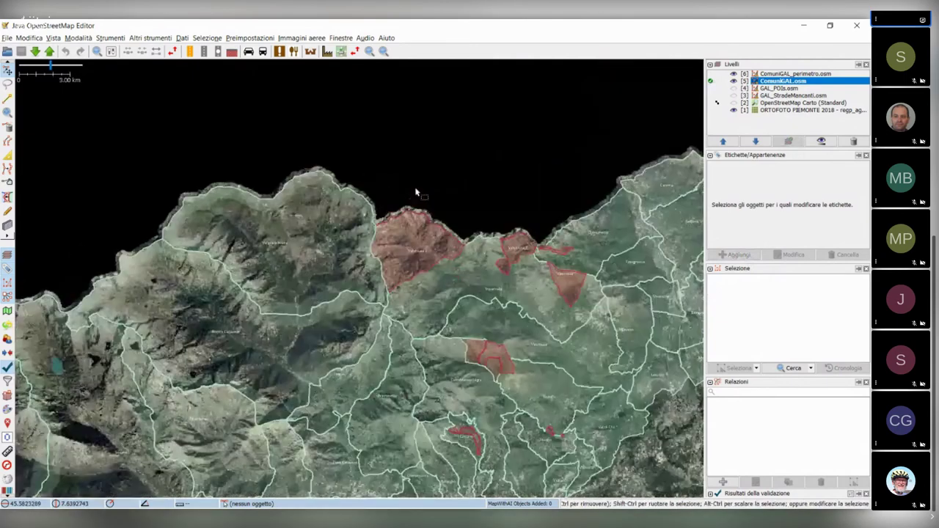
scroll(539, 163, up, 2)
Hide the side panels to enlarge the map and inspect the municipal boundaries around the red-shaded areas
key(Tab)
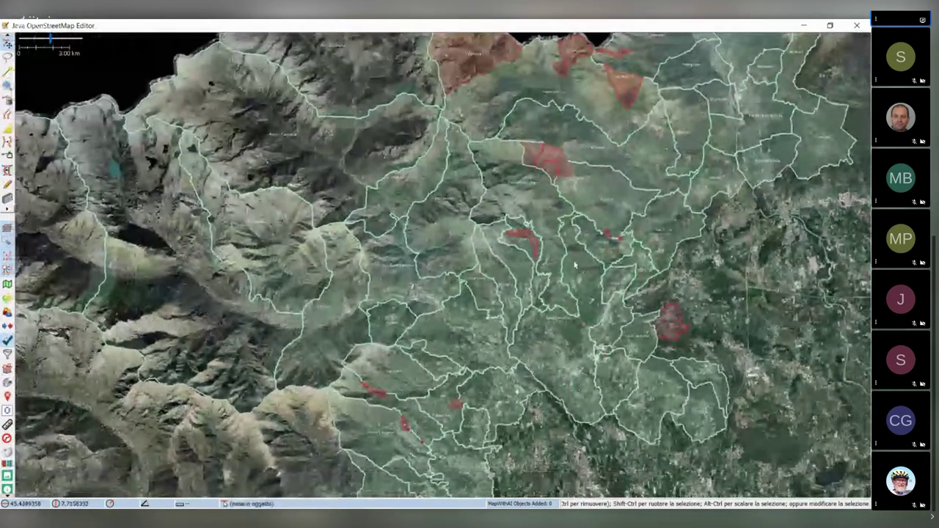
scroll(576, 266, down, 2)
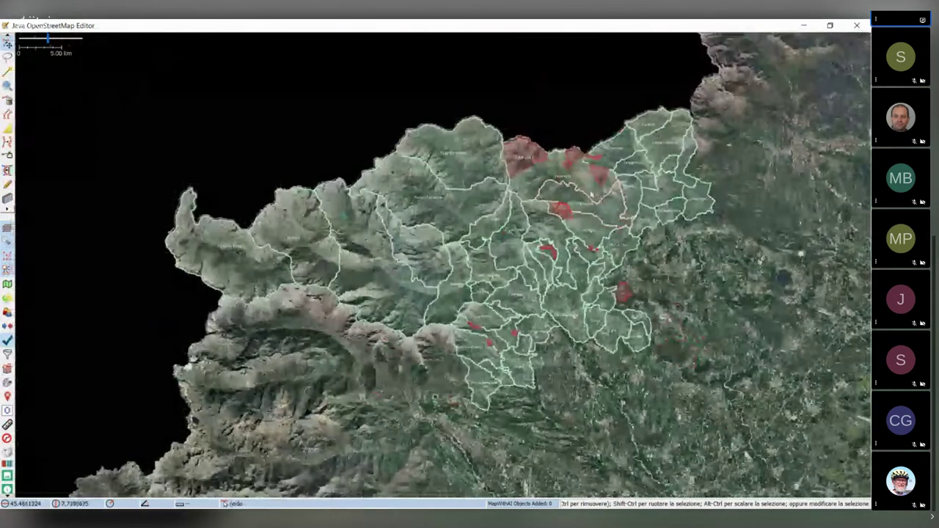
scroll(595, 170, up, 3)
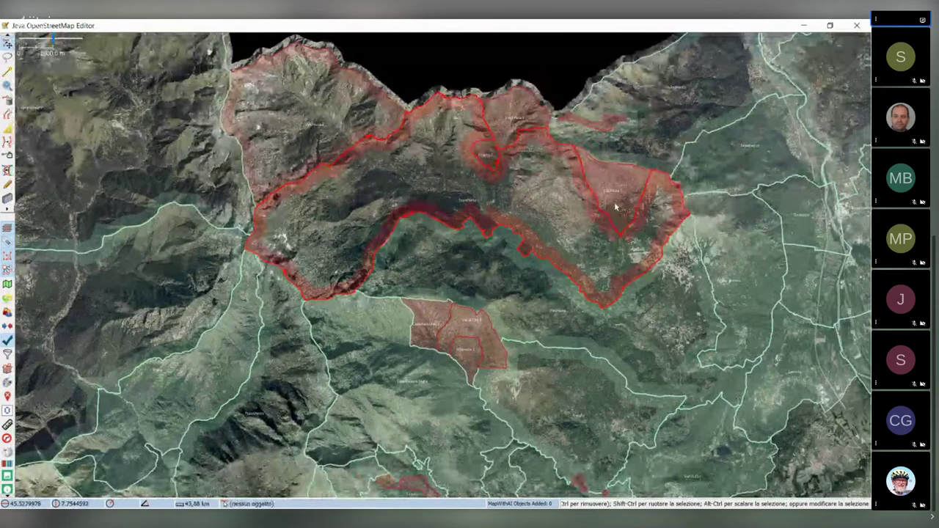
click(655, 149)
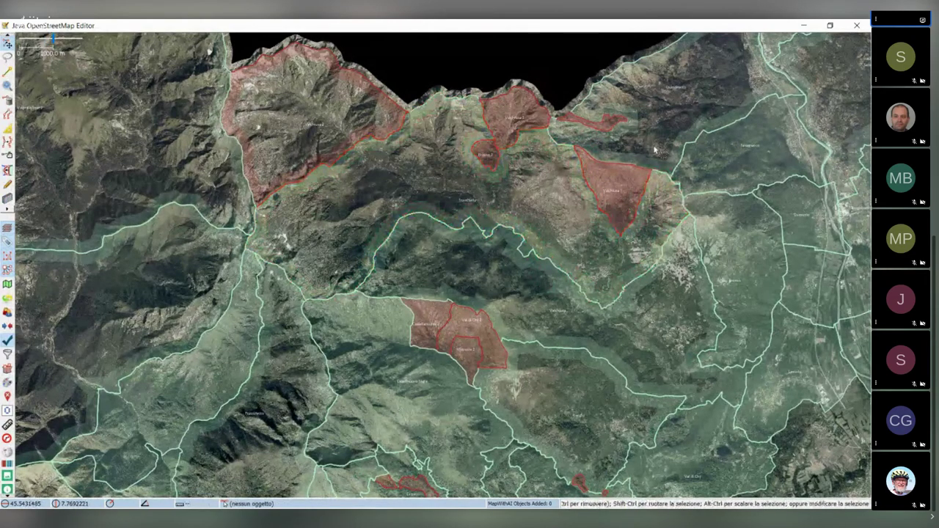
scroll(655, 149, down, 3)
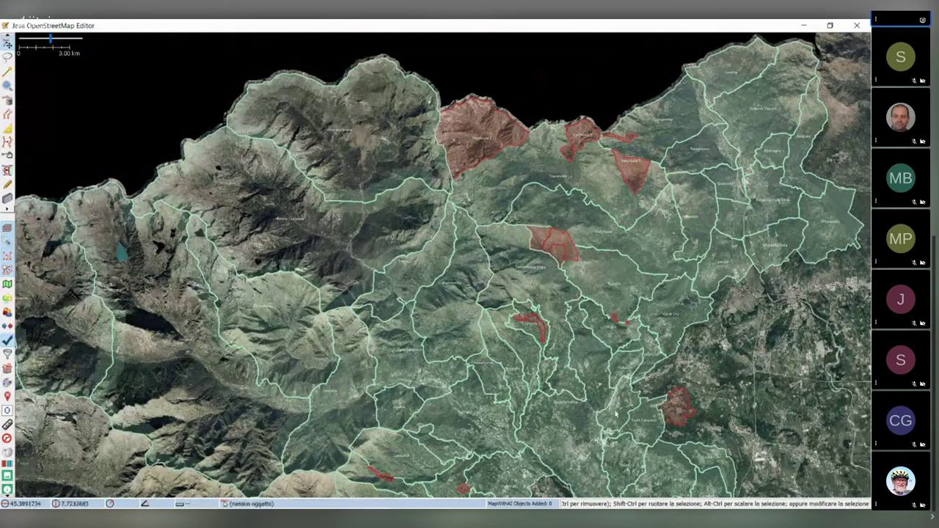
Inspect the southern municipalities on the map, highlighting the large central municipality and the detached red-shaded area to its east
drag(690, 380, 663, 350)
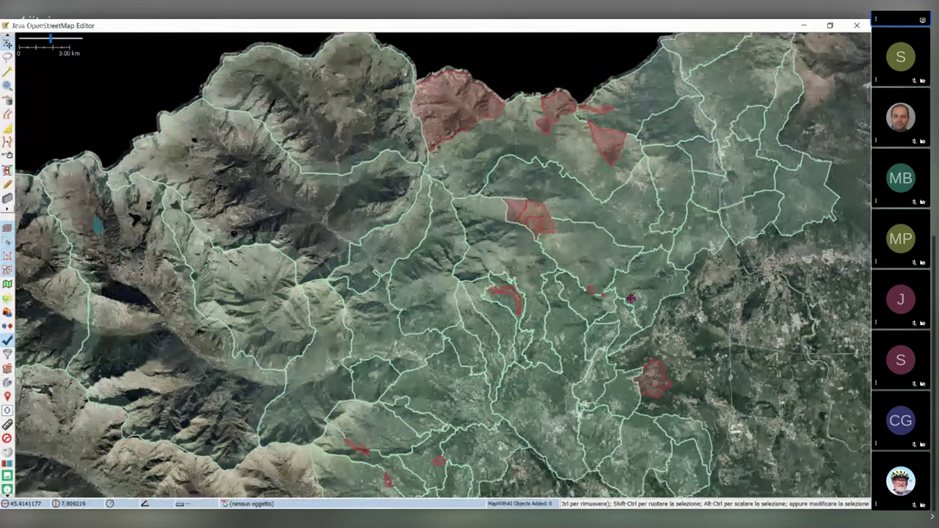
drag(631, 297, 558, 195)
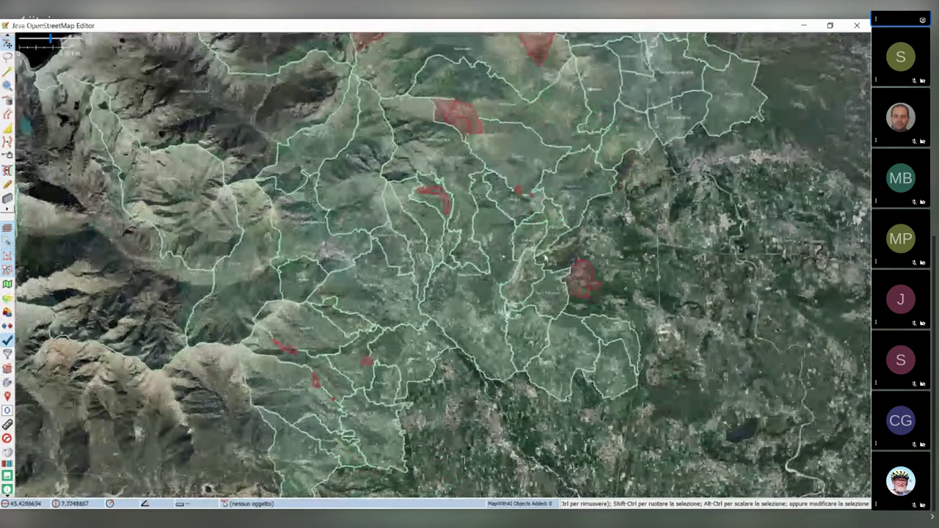
click(481, 372)
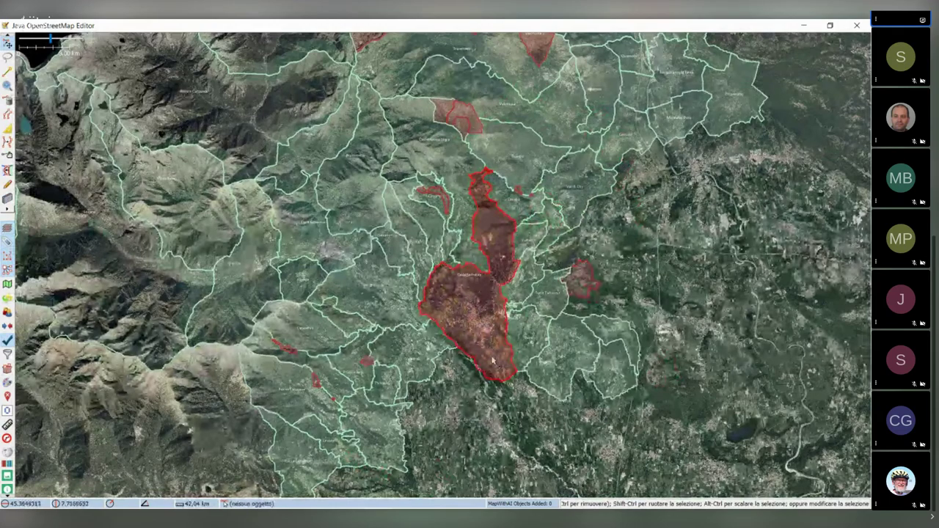
click(595, 293)
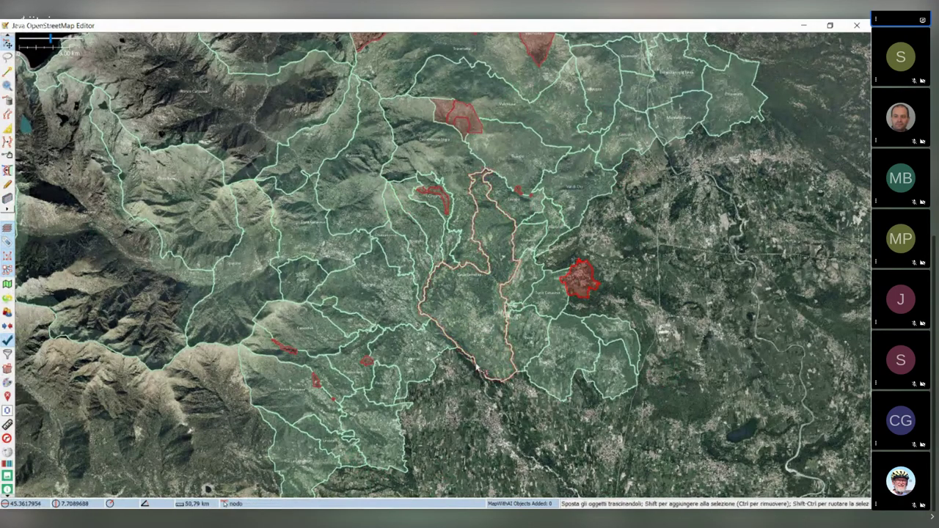
click(466, 370)
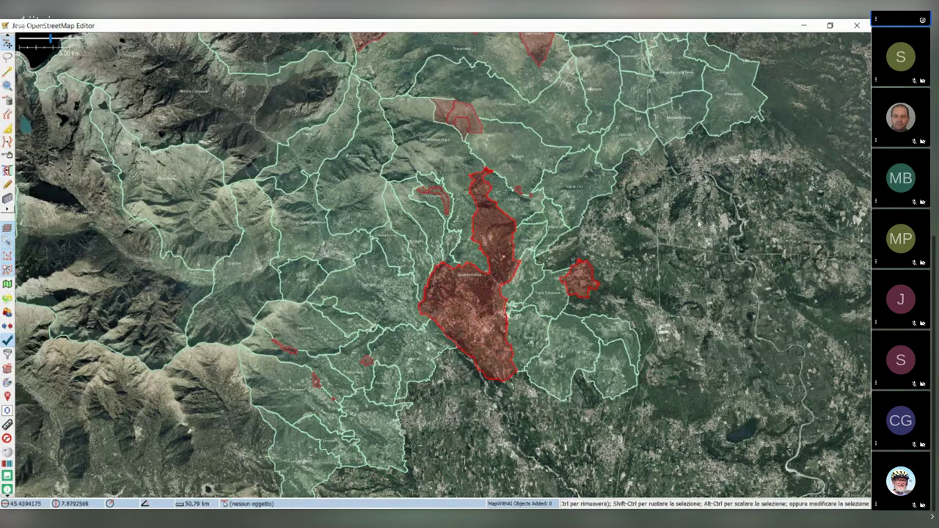
key(Delete)
View the entire GAL territory and its municipal boundaries within the surrounding Piemonte orthophoto
drag(603, 244, 632, 433)
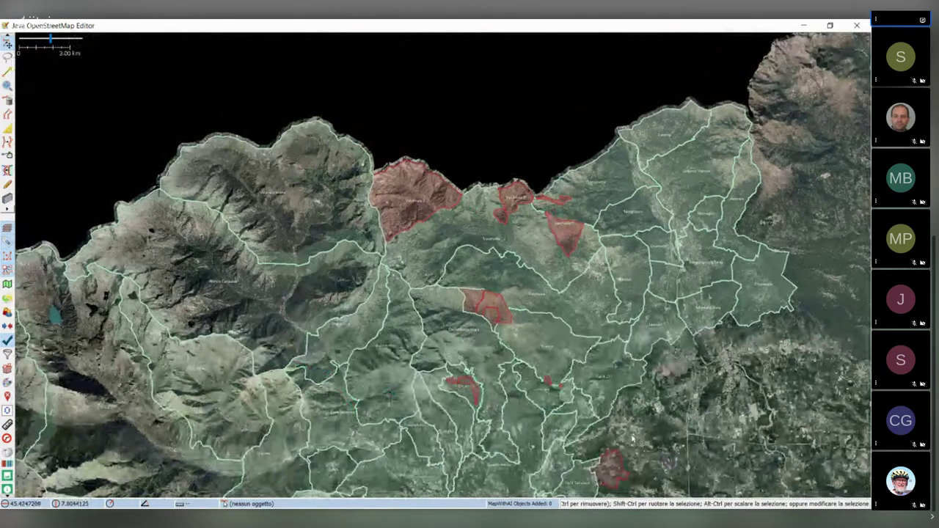
scroll(715, 396, down, 3)
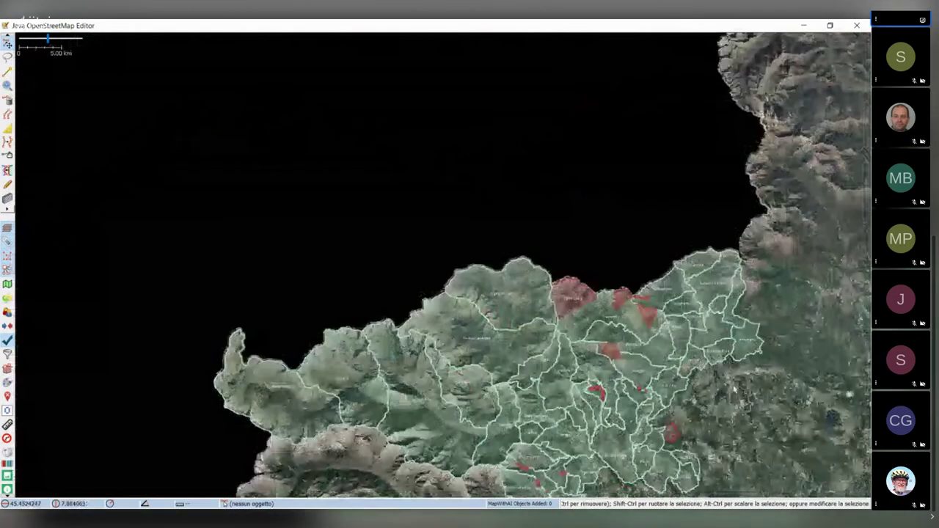
scroll(715, 396, down, 1)
drag(690, 342, 596, 279)
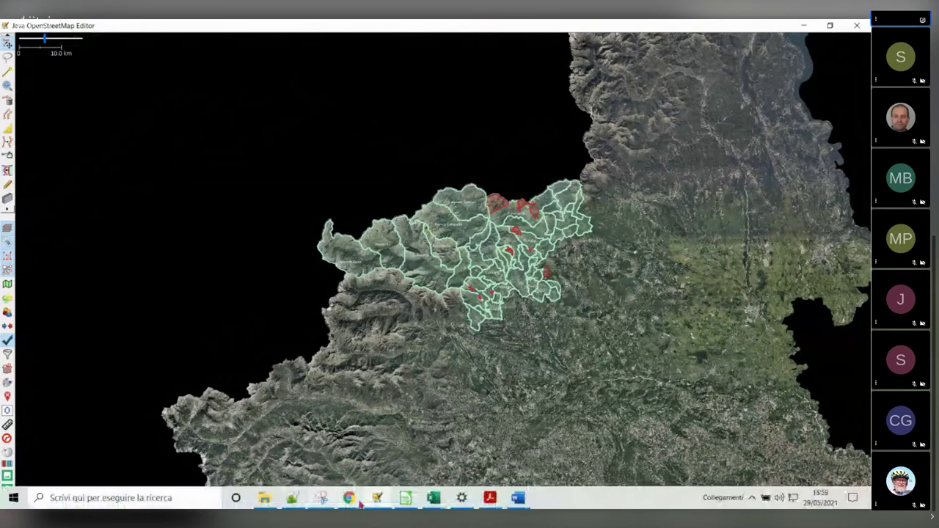
click(349, 498)
click(350, 499)
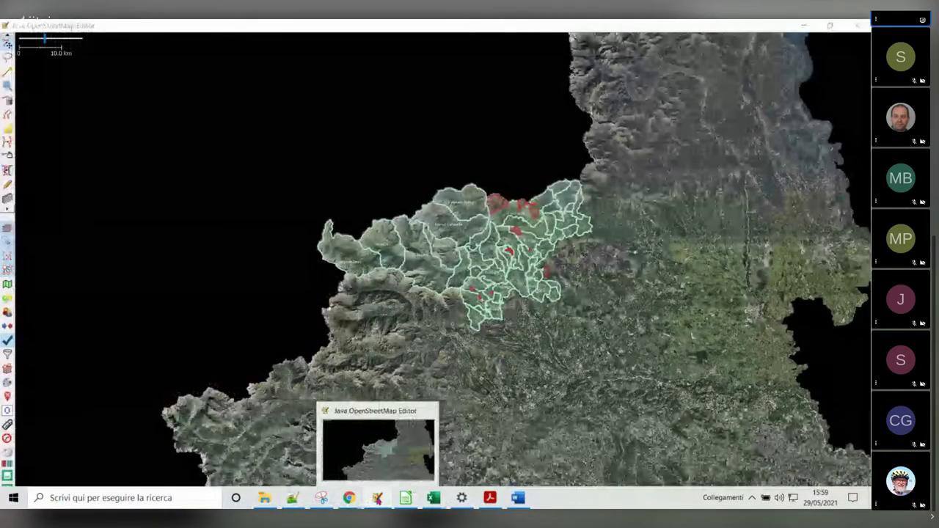
click(349, 498)
click(377, 498)
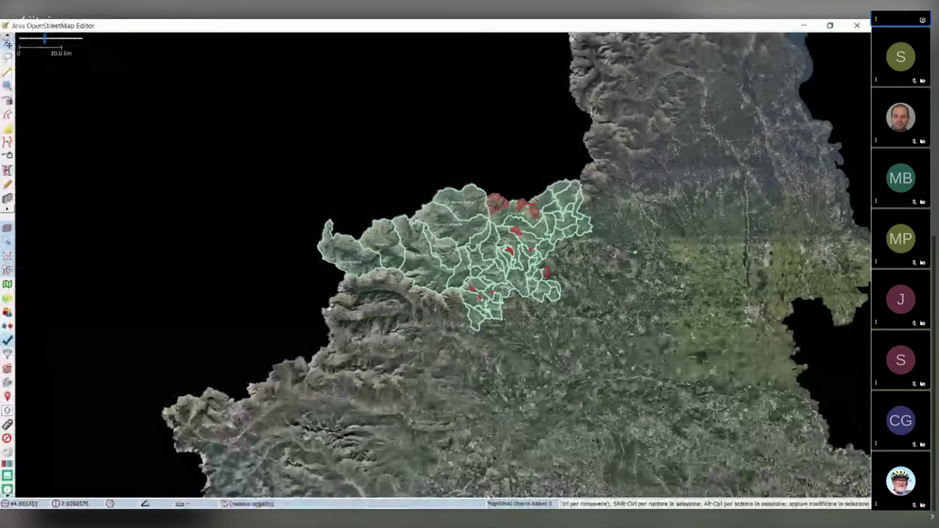
Switch to GAL_avanzamento.ods in LibreOffice Calc and review the full list of municipalities on the macro sheet
key(super)
click(407, 498)
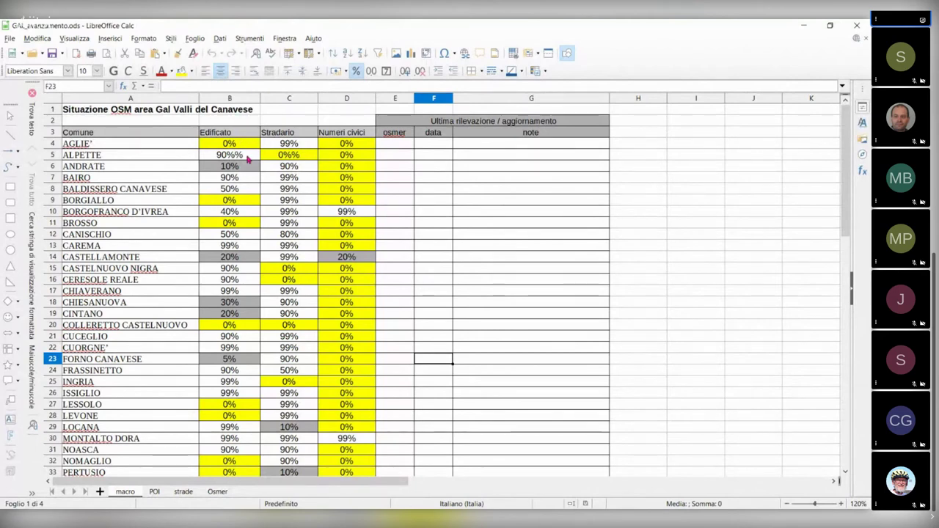
scroll(238, 166, down, 1)
scroll(184, 157, up, 1)
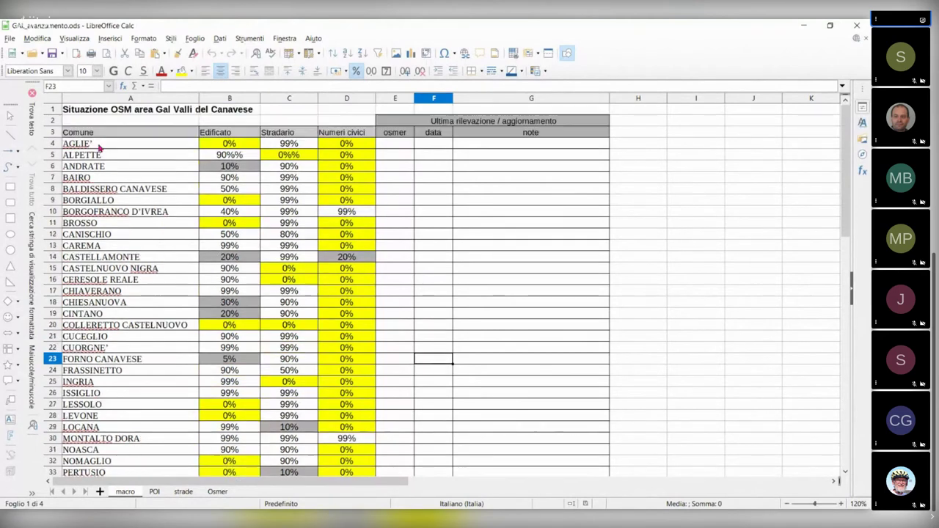
scroll(130, 407, down, 9)
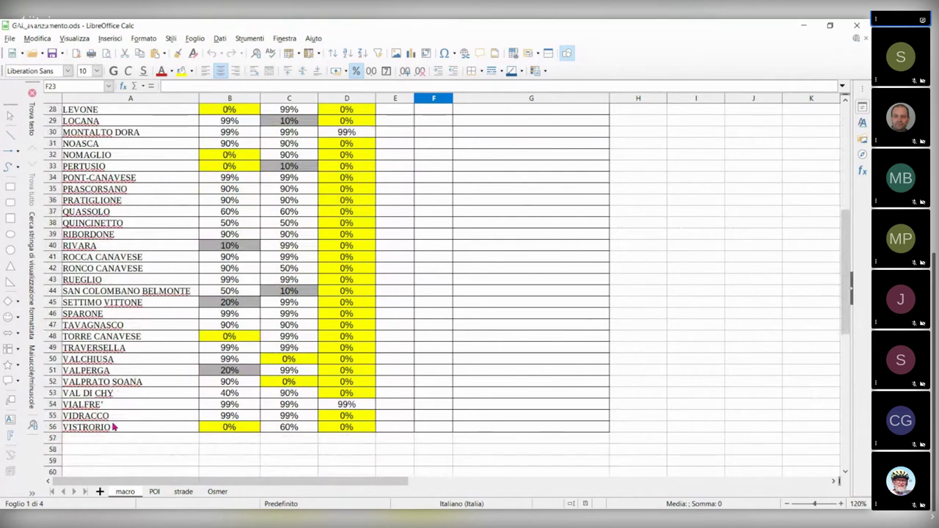
scroll(156, 397, up, 2)
scroll(155, 396, up, 7)
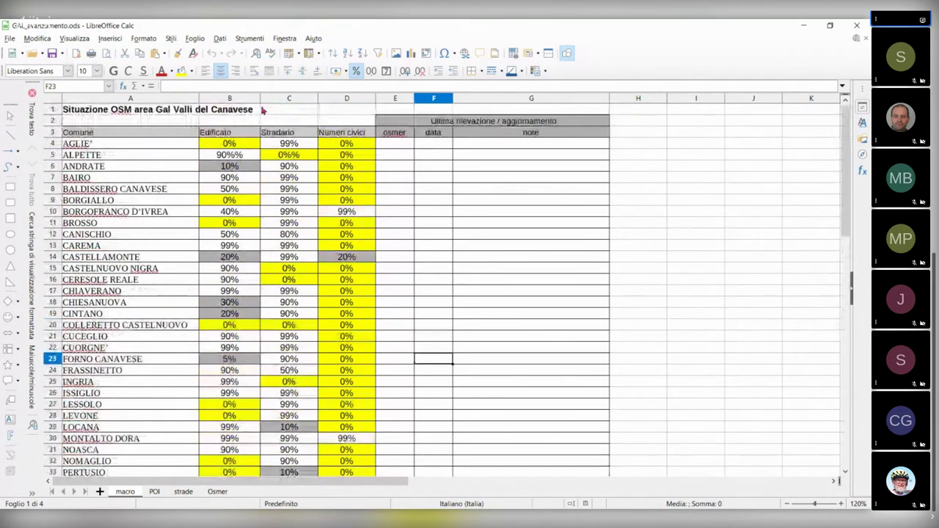
Highlight the Edificato column and examine the building coverage of the municipalities, including Castellamonte
click(236, 100)
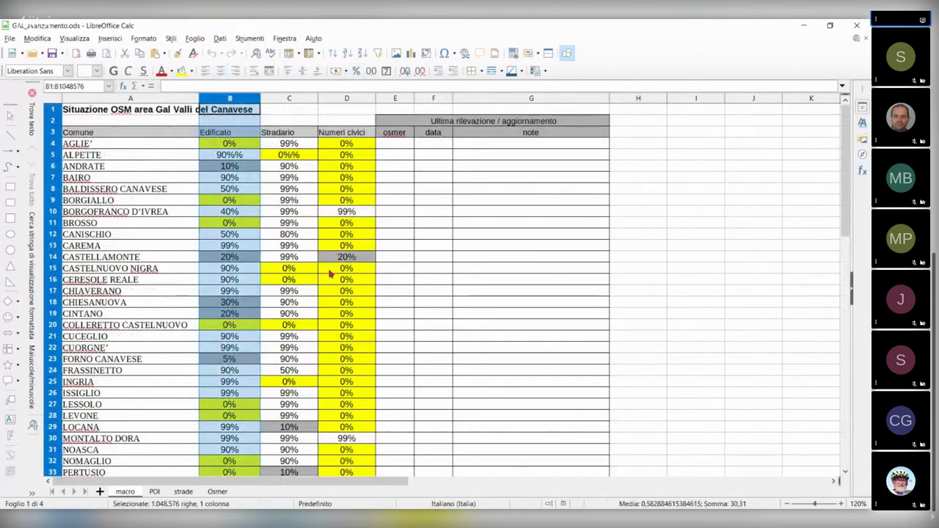
click(477, 273)
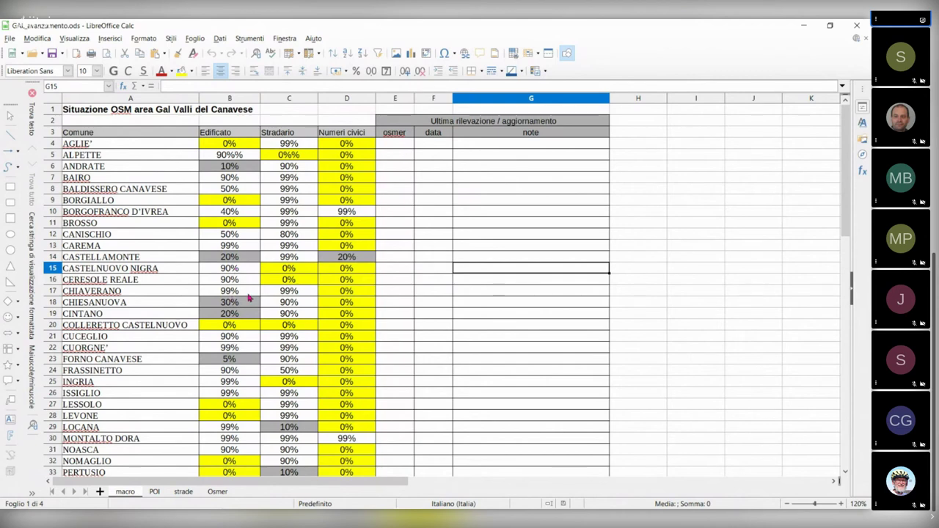
scroll(248, 298, down, 1)
scroll(249, 192, down, 1)
click(251, 191)
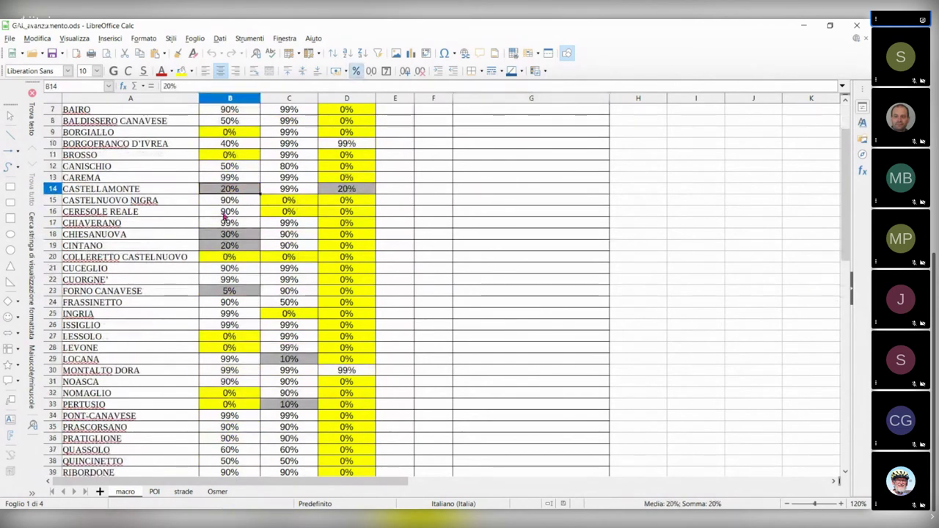
scroll(253, 249, down, 1)
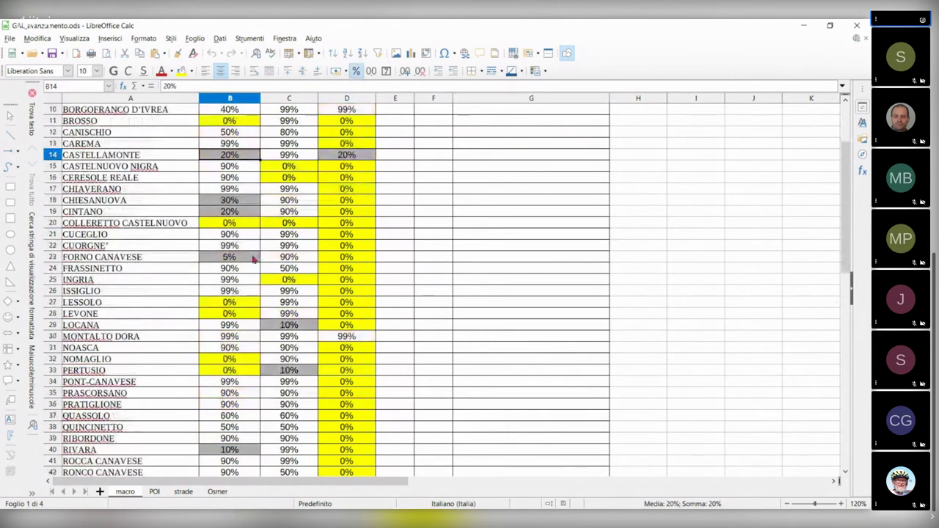
scroll(253, 275, down, 6)
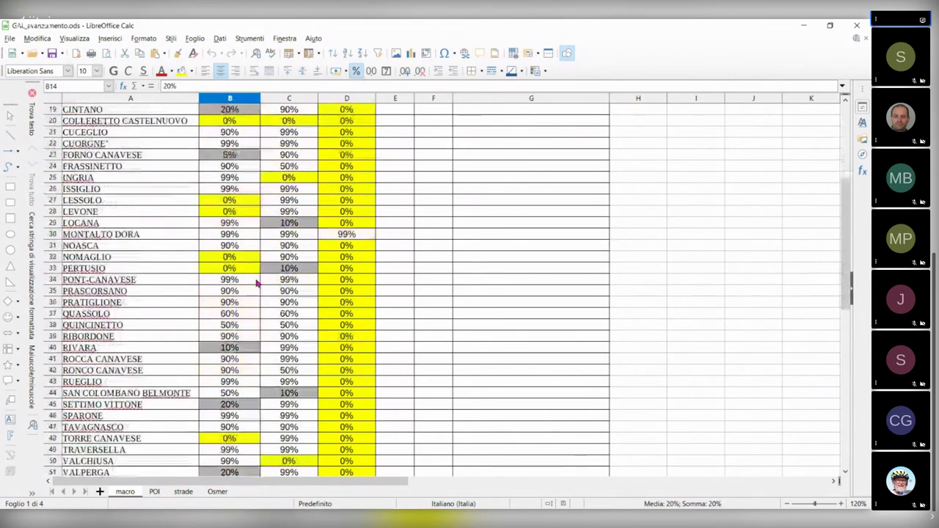
scroll(256, 279, up, 9)
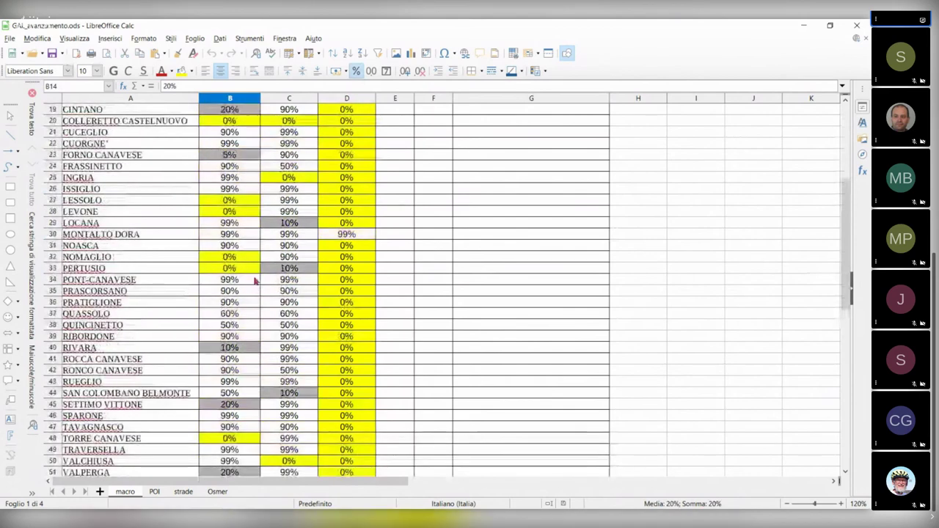
Highlight the Edificato column followed by the Stradario column and examine the road coverage percentages
click(230, 98)
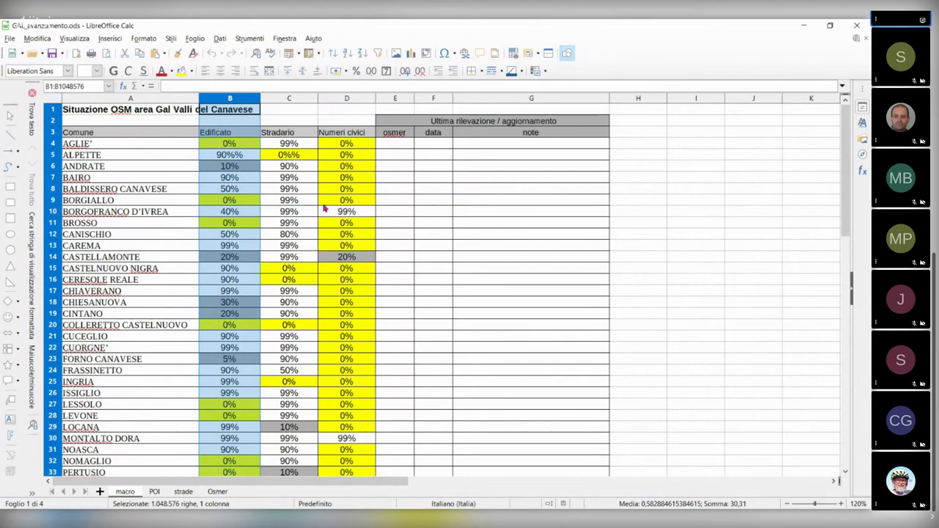
click(303, 99)
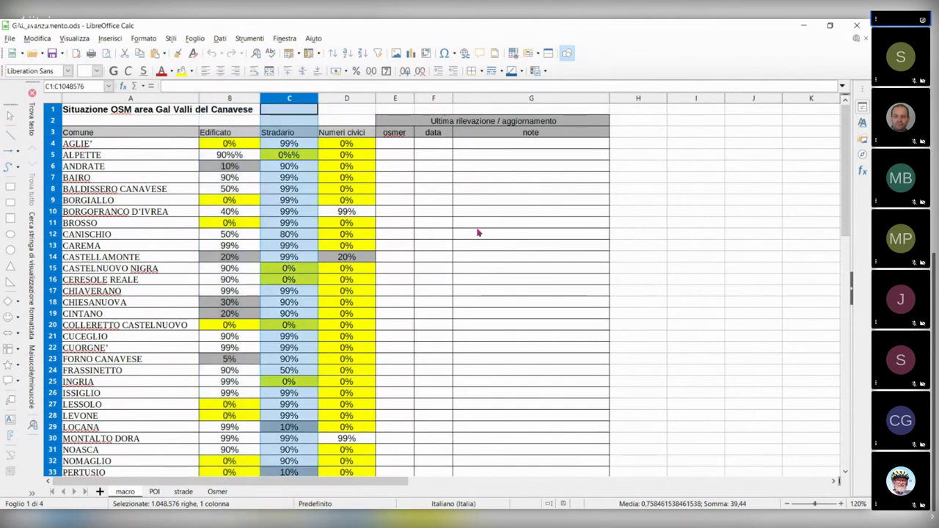
scroll(342, 246, down, 1)
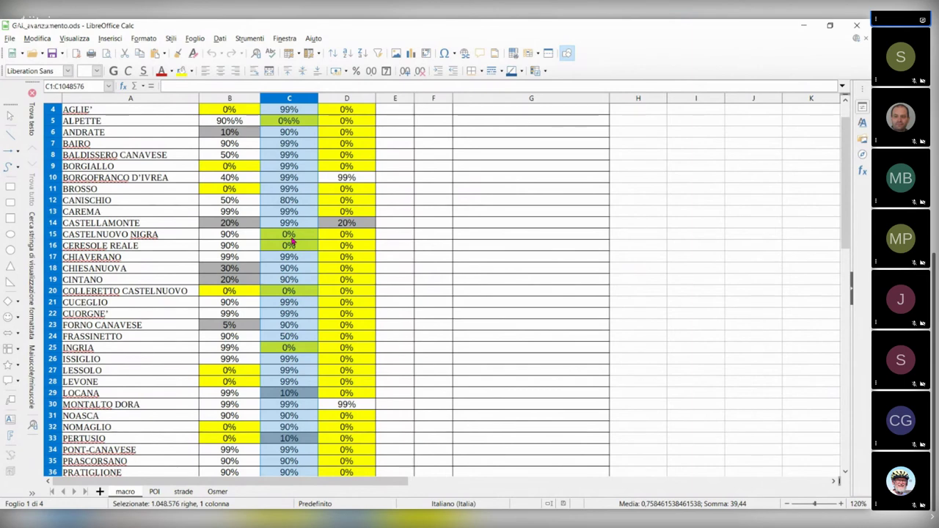
scroll(291, 239, up, 1)
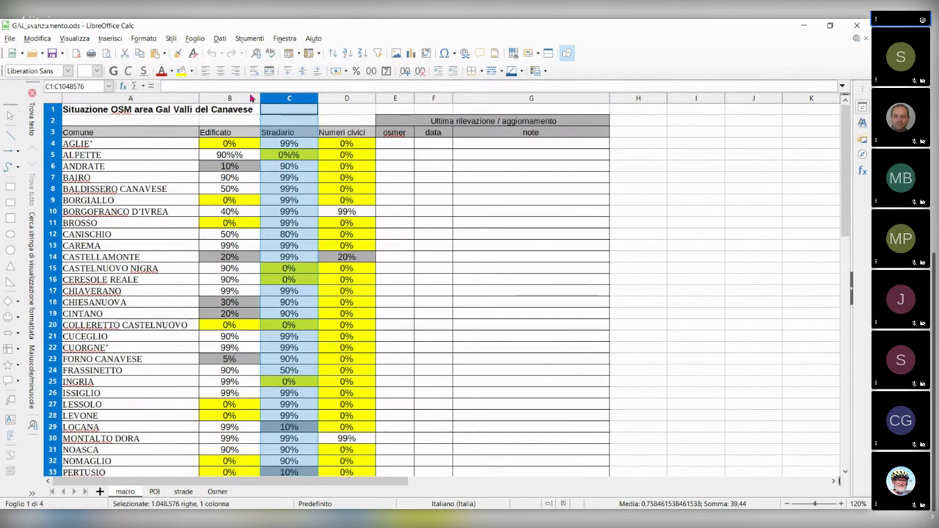
Compare the Edificato and Stradario columns by highlighting both together, alternating with Stradario alone
shift+click(251, 98)
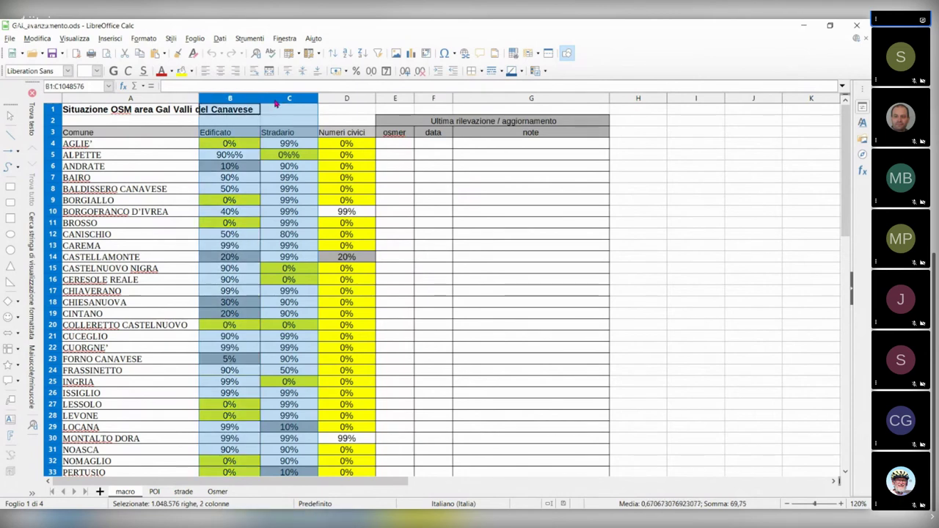
click(276, 102)
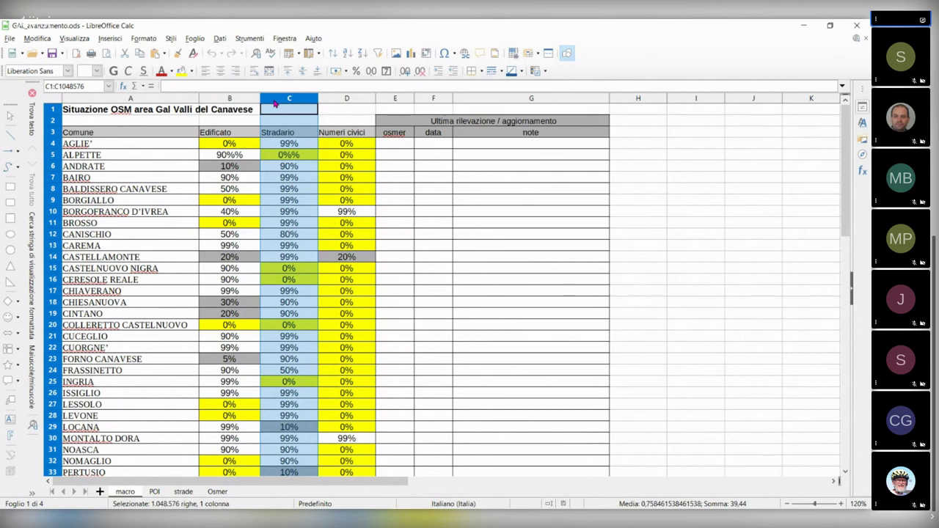
shift+click(247, 98)
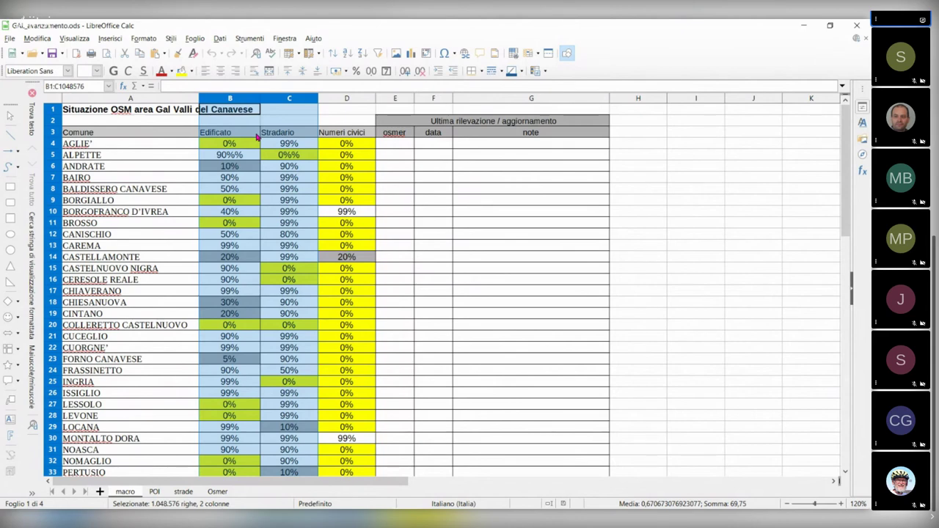
click(290, 99)
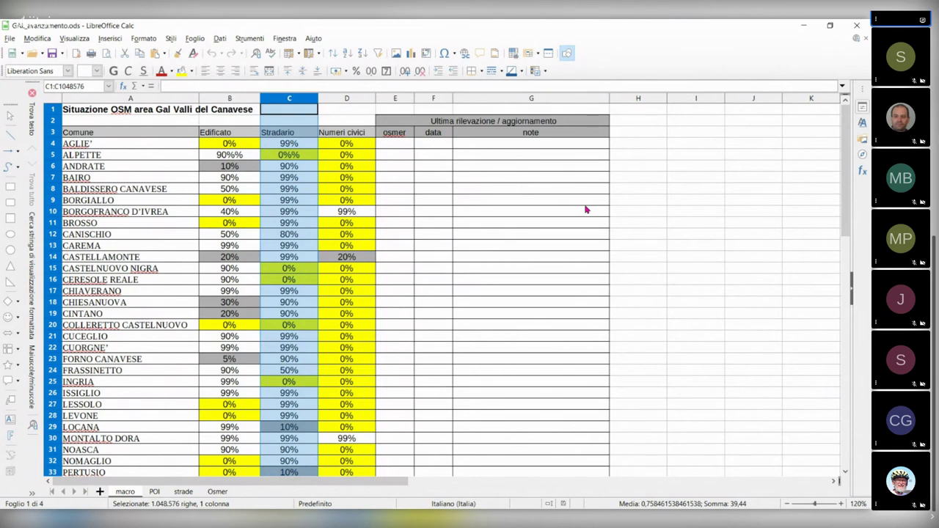
Highlight the Numeri civici column and review house-number coverage across the municipalities
click(344, 100)
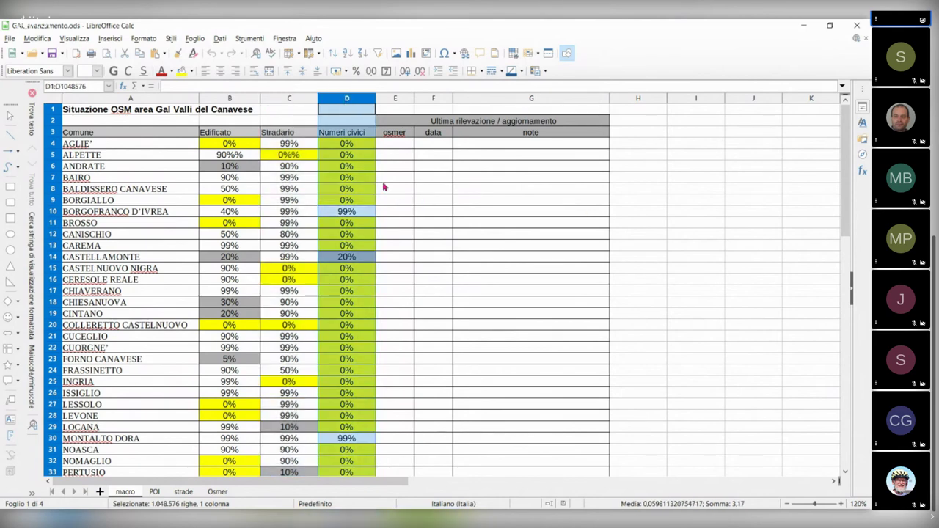
scroll(382, 218, down, 10)
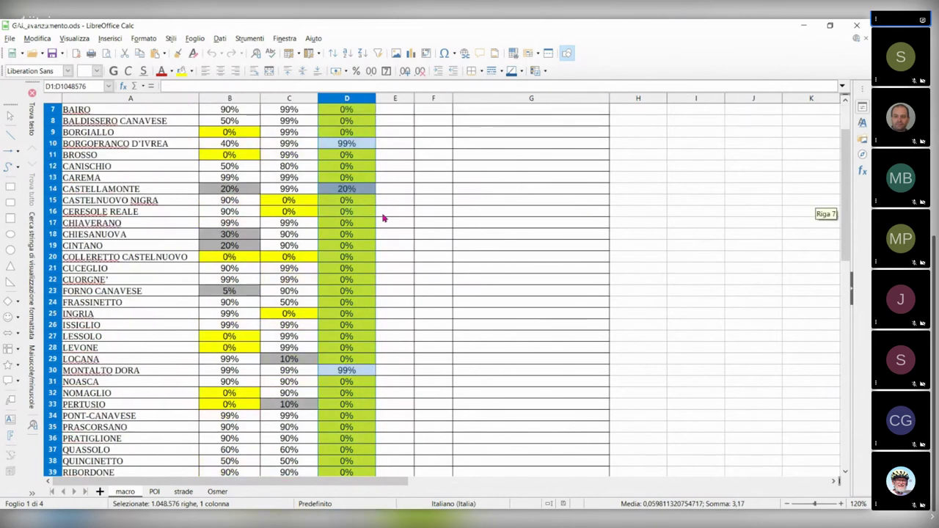
scroll(350, 232, up, 10)
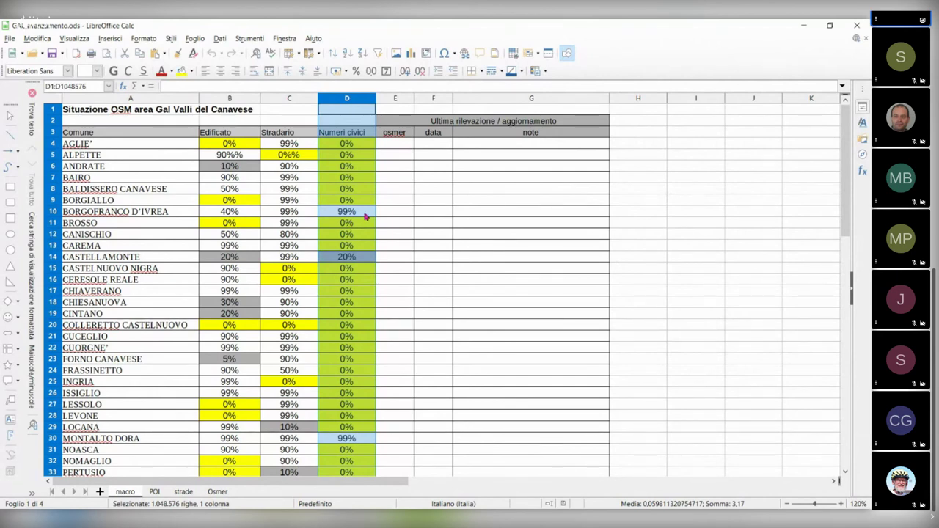
Point out the Edificato, Stradario and Numeri civici columns one by one, plus the osmer, data and note columns as a group
click(234, 99)
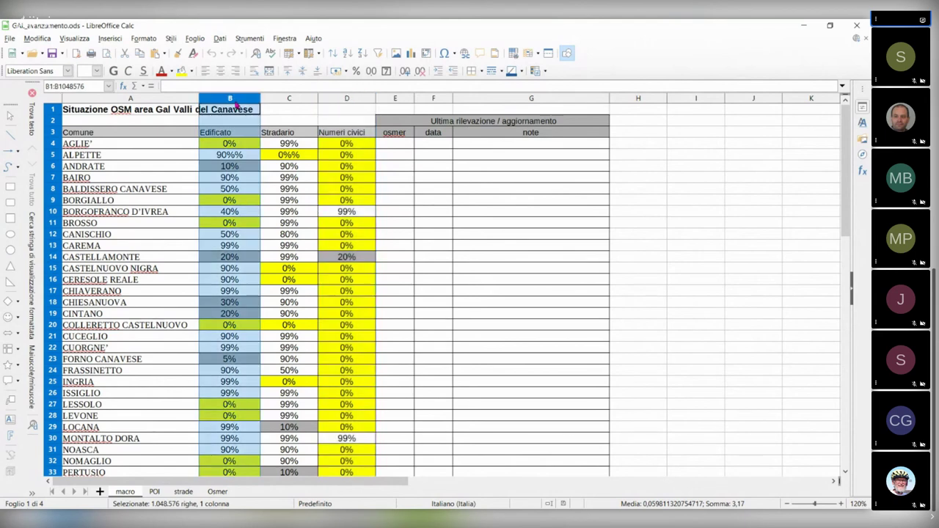
click(299, 101)
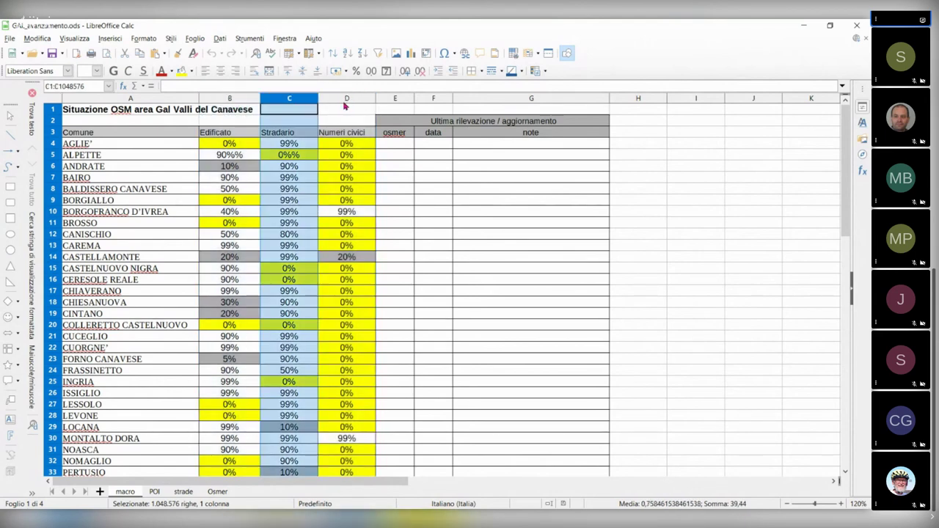
click(344, 98)
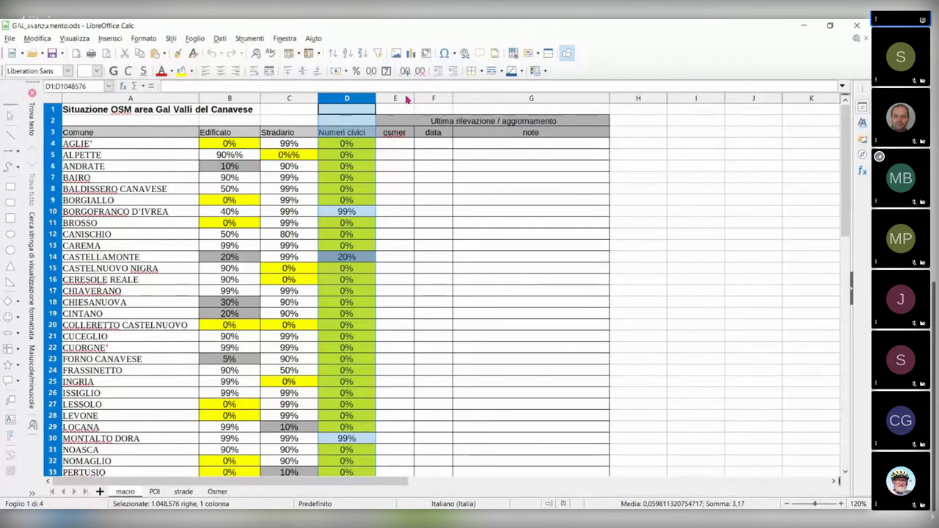
drag(407, 99, 484, 104)
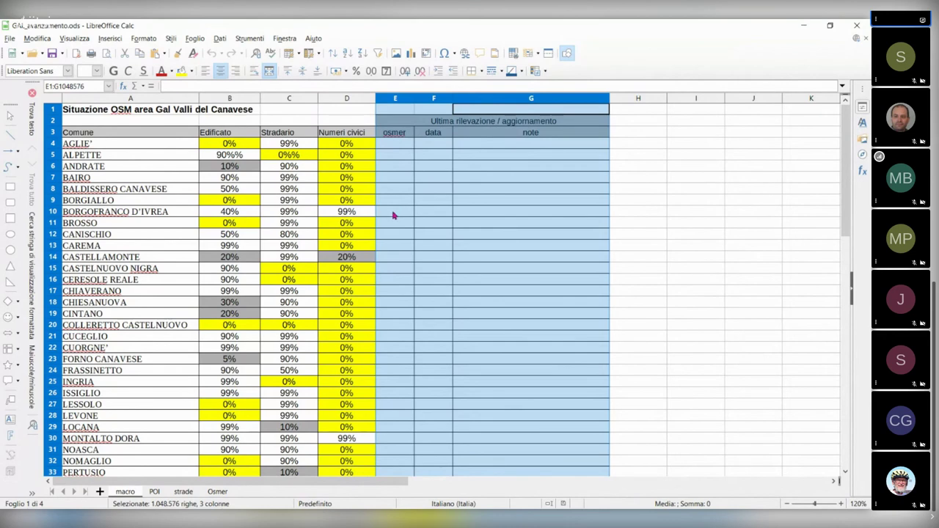
key(alt+Tab)
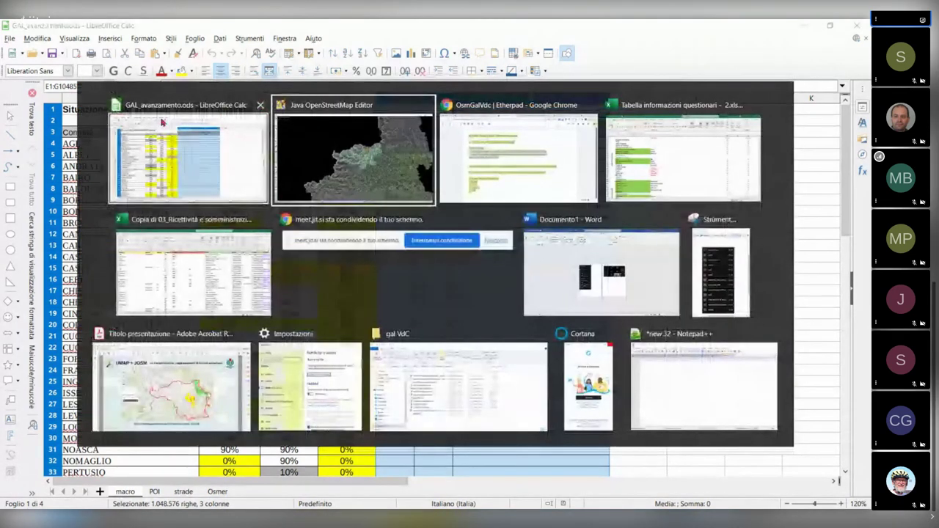
key(alt+Tab)
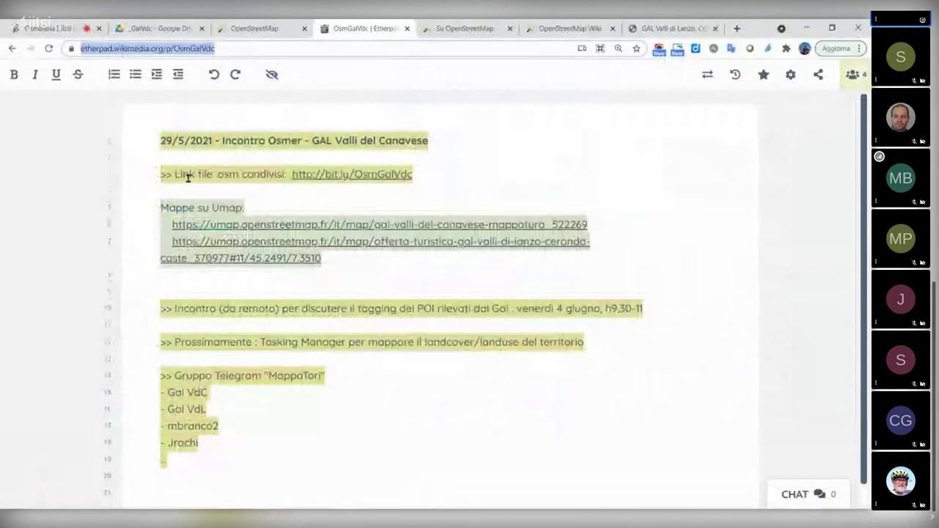
drag(292, 176, 437, 184)
key(ctrl+c)
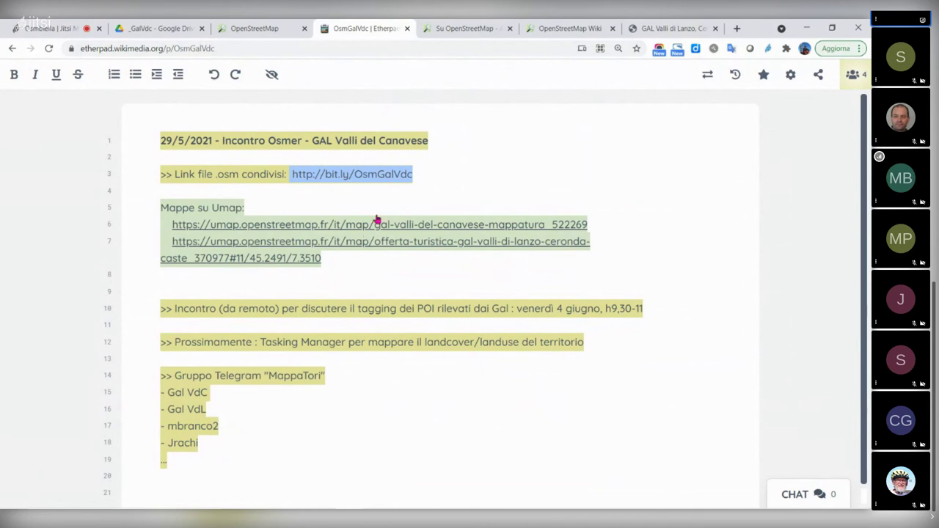
Show the shared _GalVdc folder on Google Drive and select the GAL_avanzamento spreadsheet in it
click(176, 29)
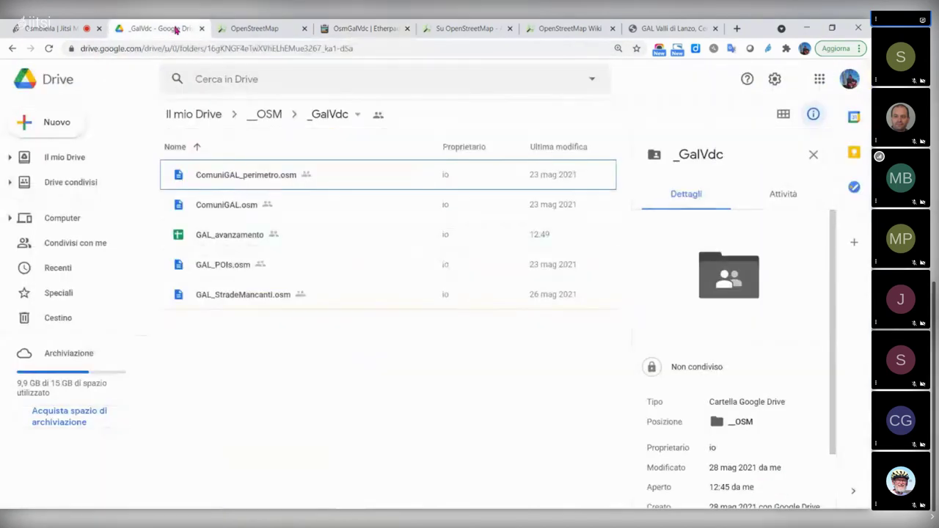
click(219, 241)
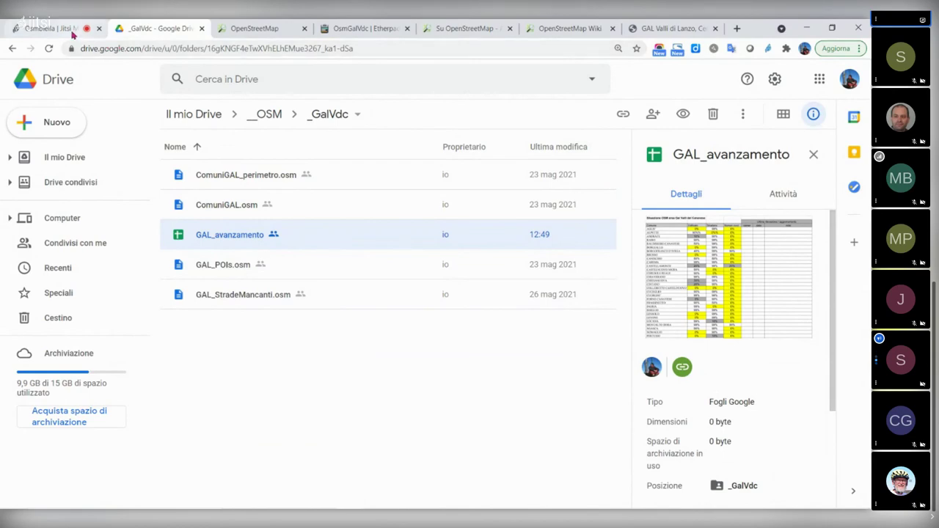
click(48, 28)
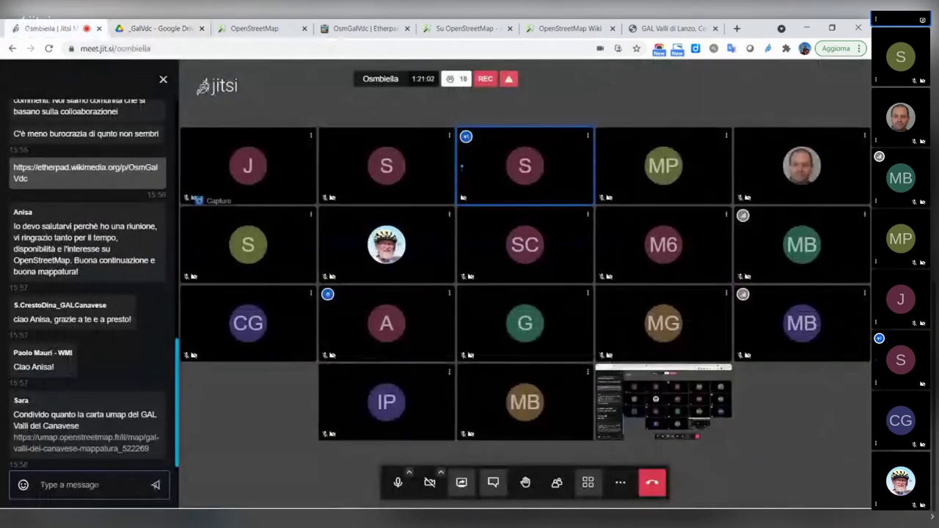
click(40, 486)
key(ctrl+v)
key(Return)
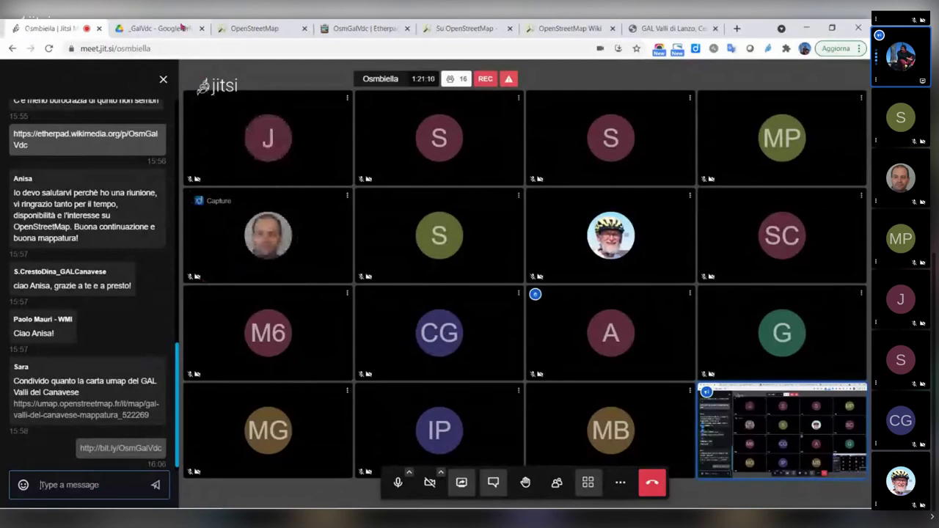
click(158, 28)
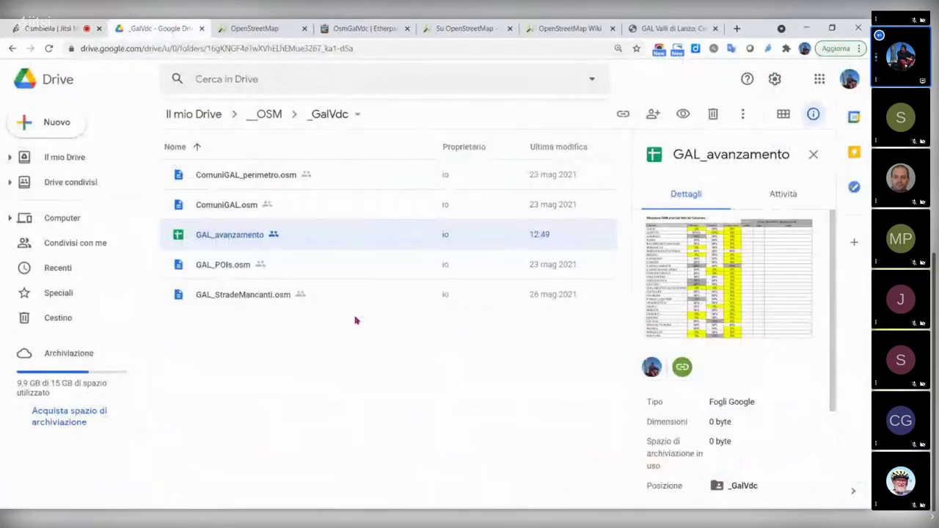